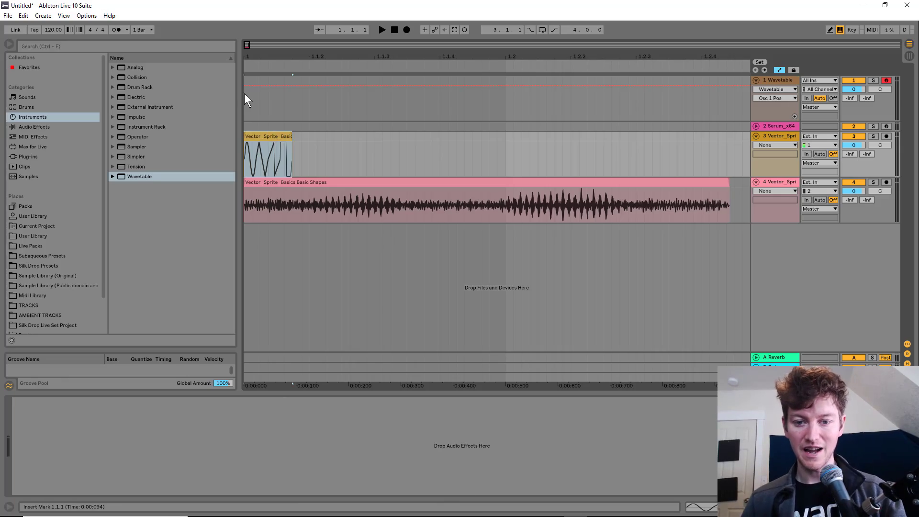
Step: Show track 1's Wavetable in its expanded view and set Osc 1's position to 100% on Basic Shapes
click(244, 93)
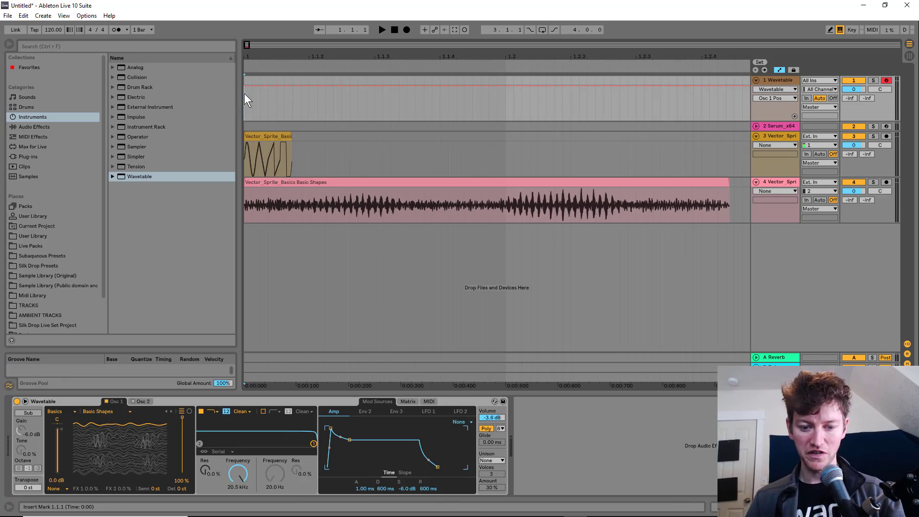
click(26, 401)
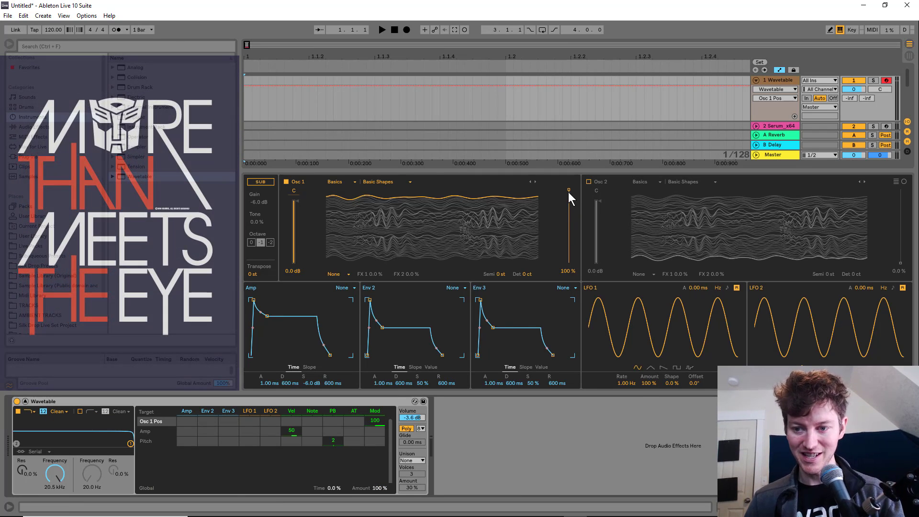
mouse_move(568, 191)
mouse_down()
mouse_move(568, 260)
mouse_move(568, 196)
mouse_move(579, 179)
mouse_up()
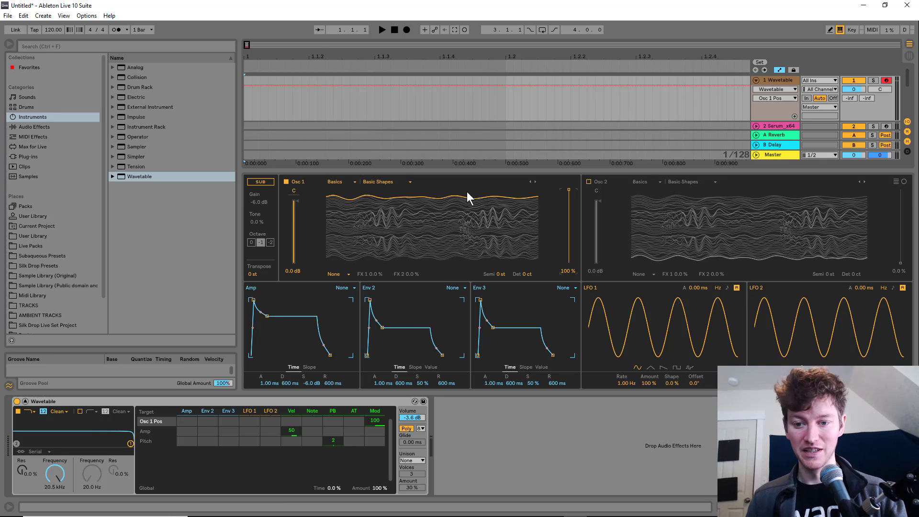
Step: Switch Osc 1 to the Beating 1 wavetable and sweep its position to hear it morph
click(392, 182)
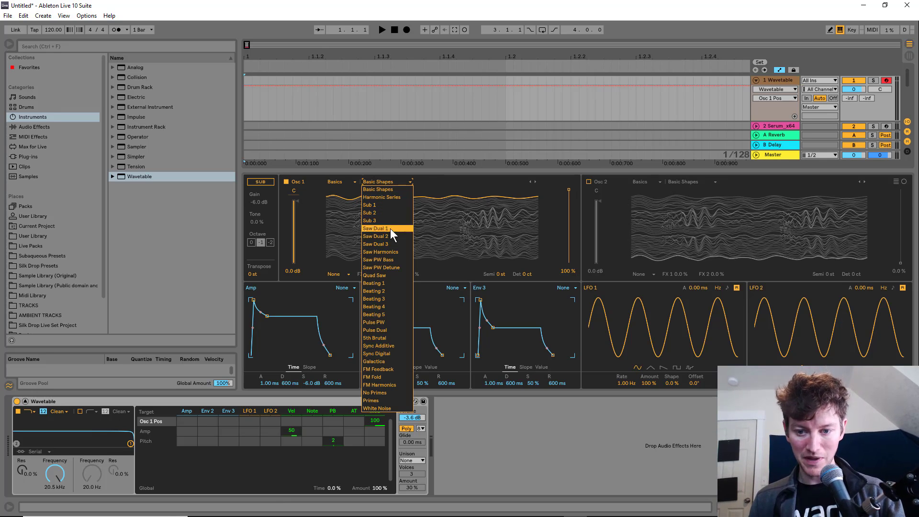
click(392, 282)
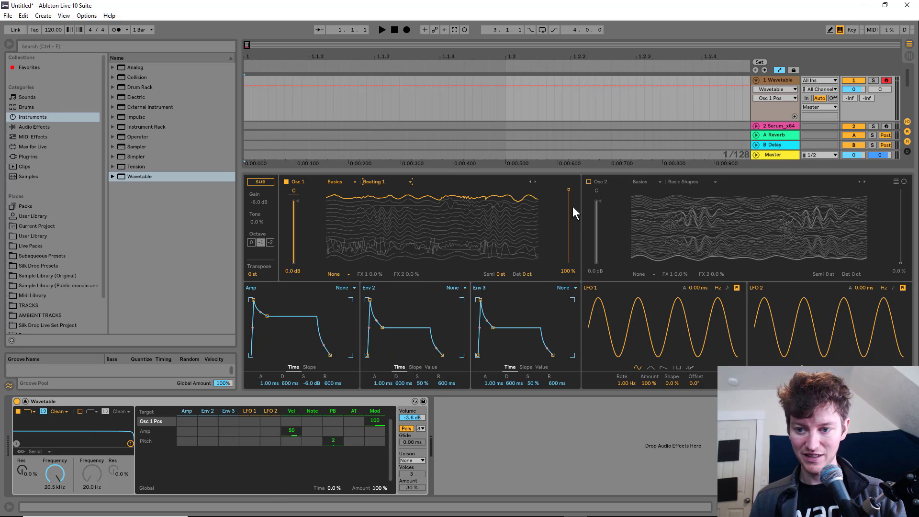
drag(573, 203, 569, 263)
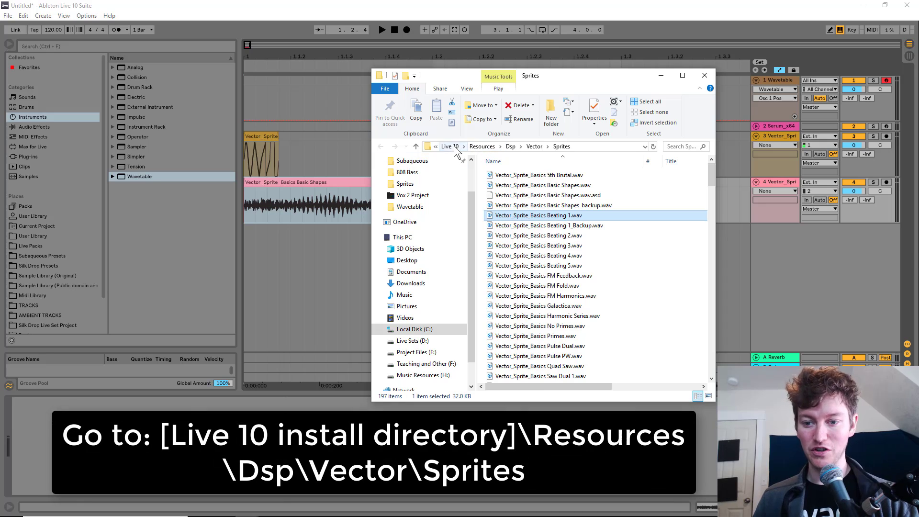
click(450, 146)
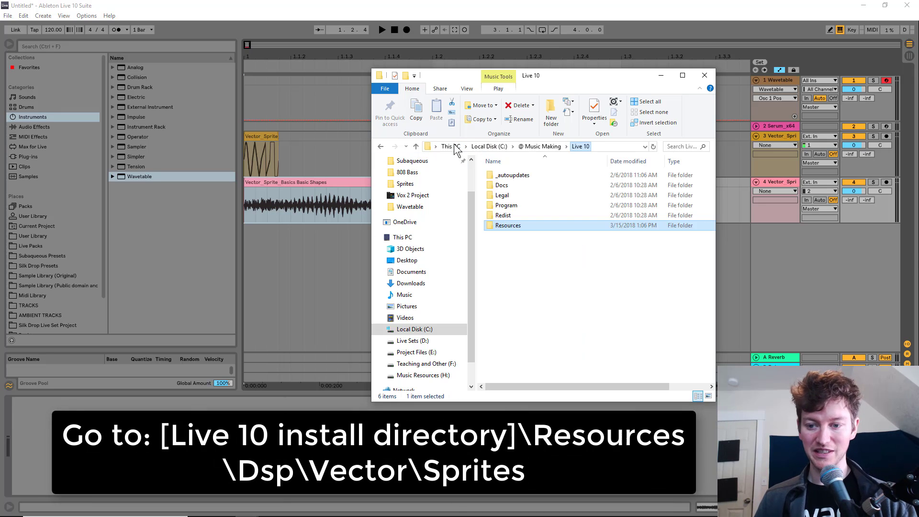
click(550, 146)
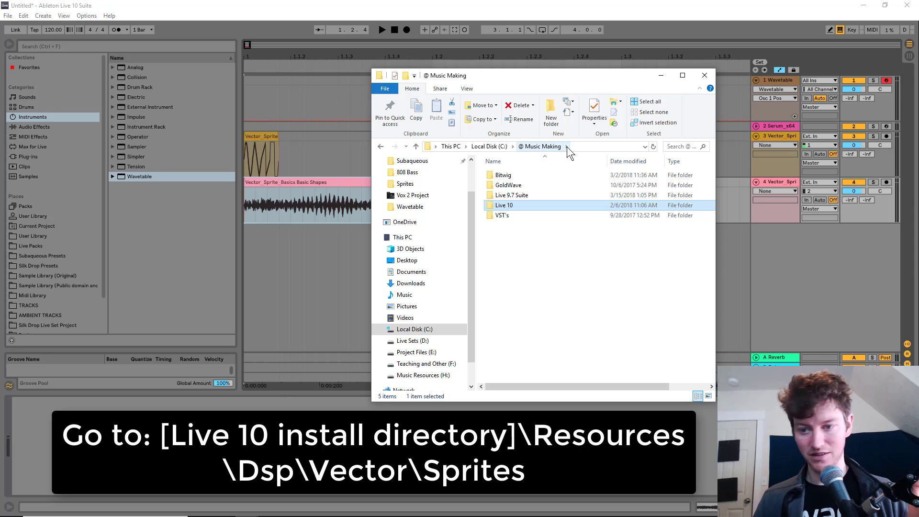
double_click(512, 208)
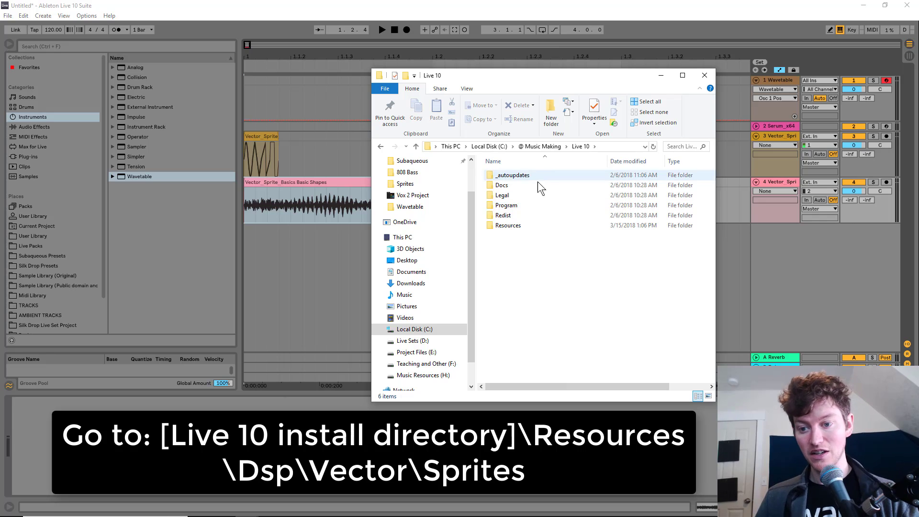
click(528, 225)
double_click(527, 225)
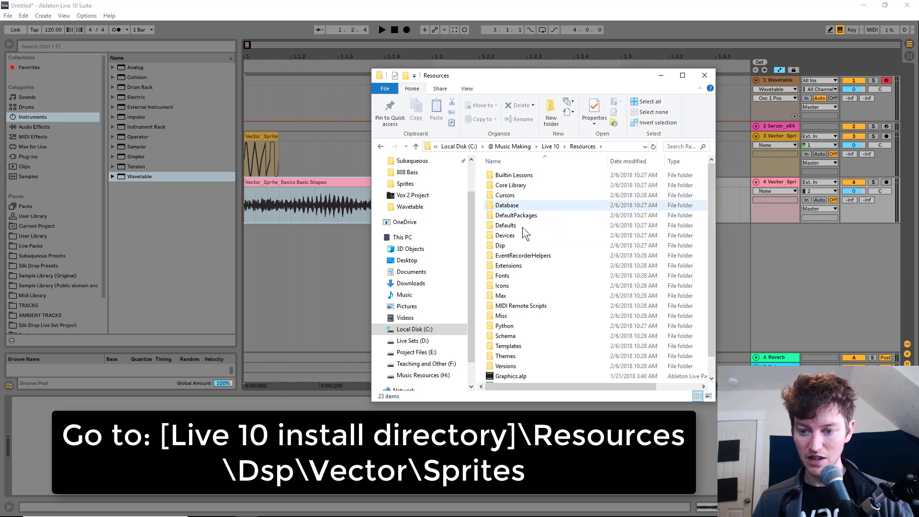
double_click(518, 246)
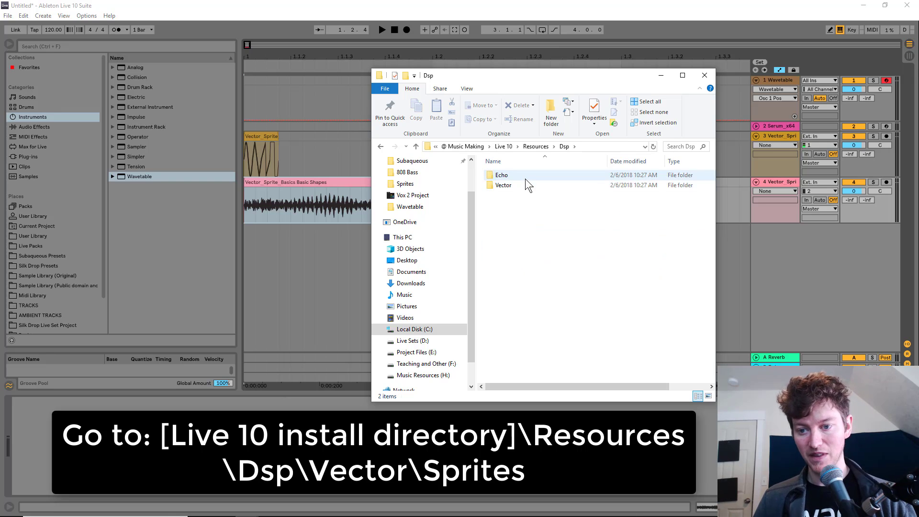
double_click(526, 185)
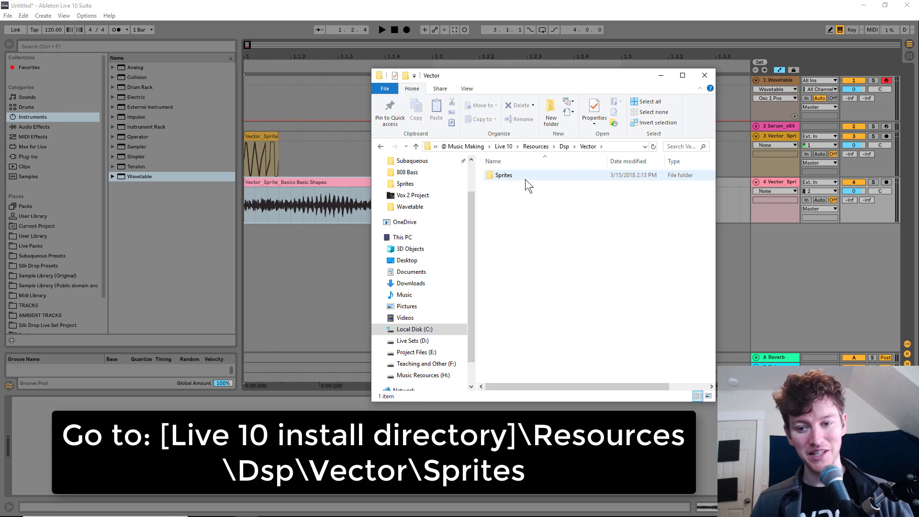
double_click(525, 178)
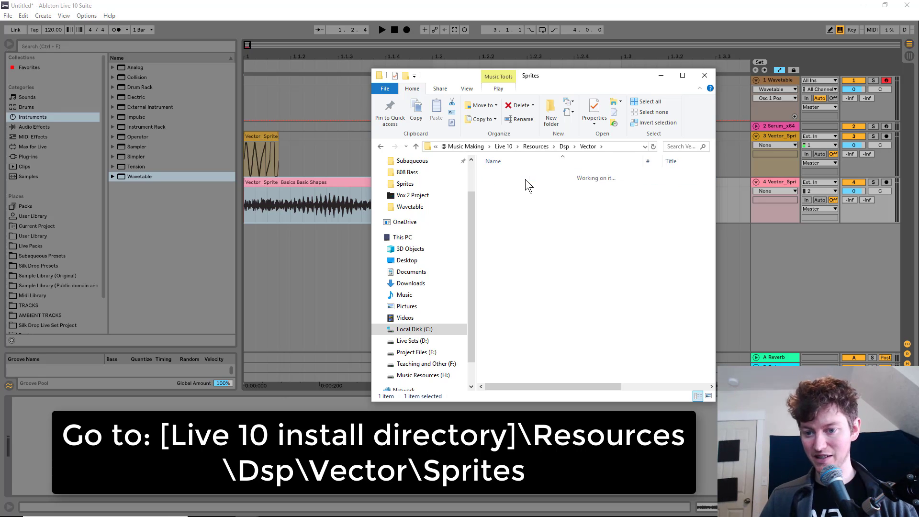
scroll(523, 191, down, 15)
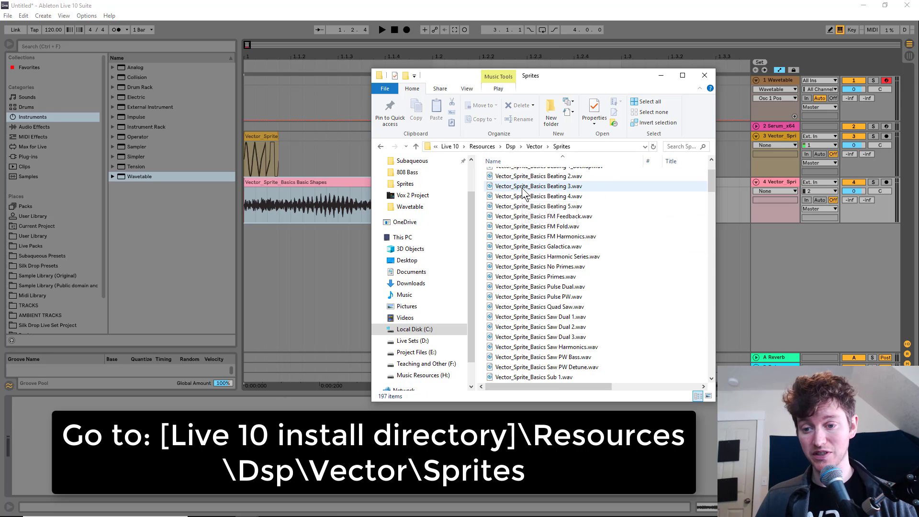
scroll(522, 191, up, 15)
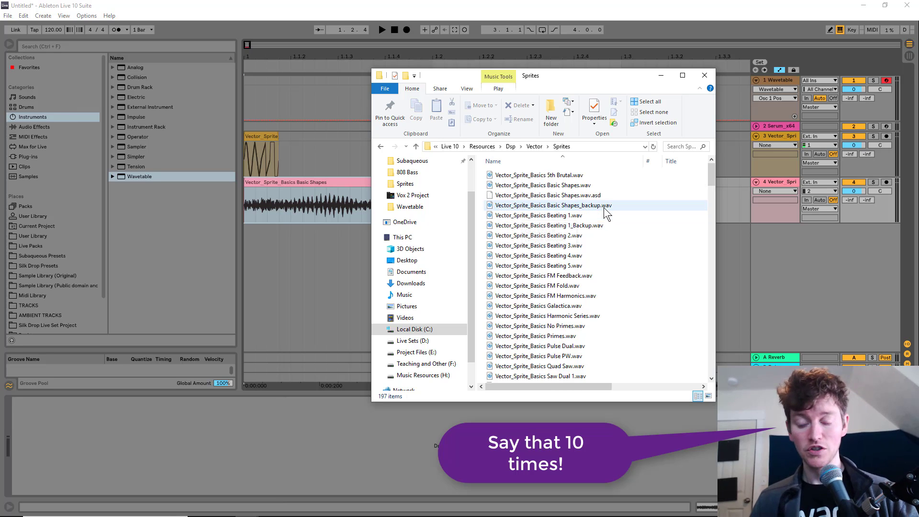
click(568, 216)
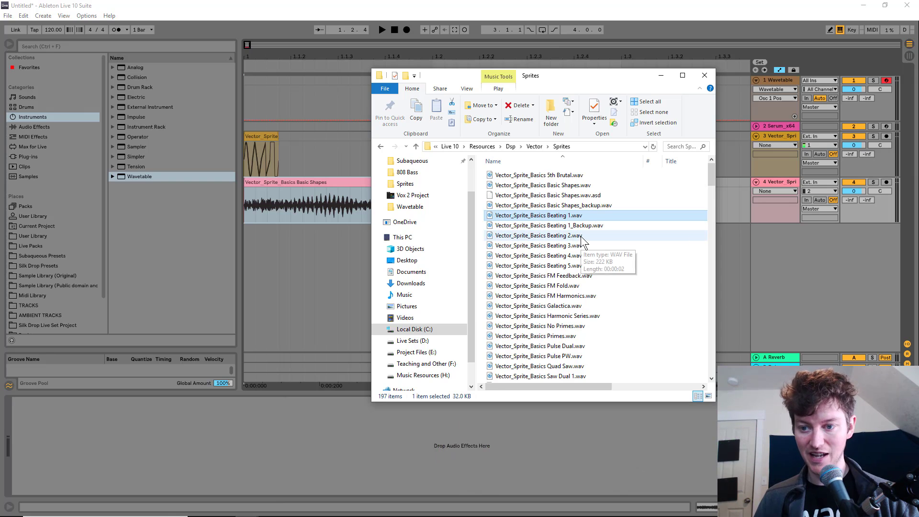
Step: Add _Backup to the Beating 2 sprite's name, making Vector_Sprite_Basics Beating 2_Backup.wav
click(573, 237)
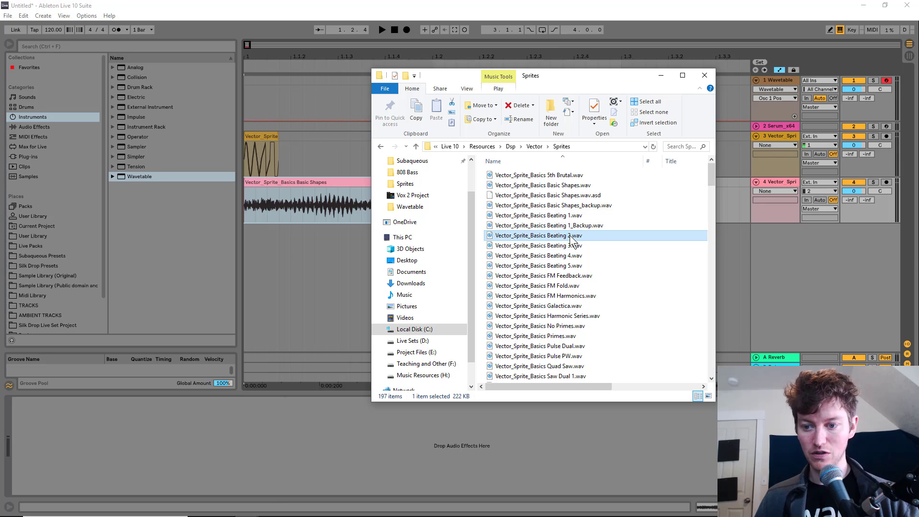
key(F2)
key(Right)
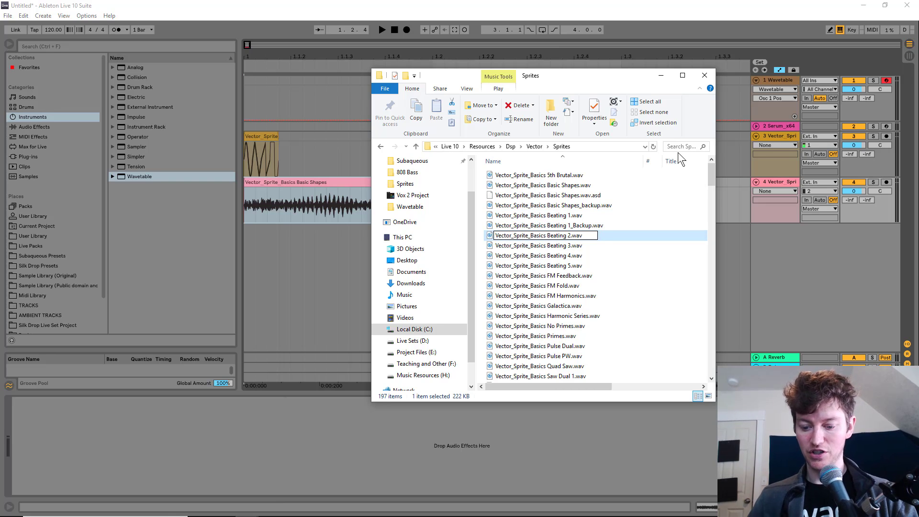
text(_)
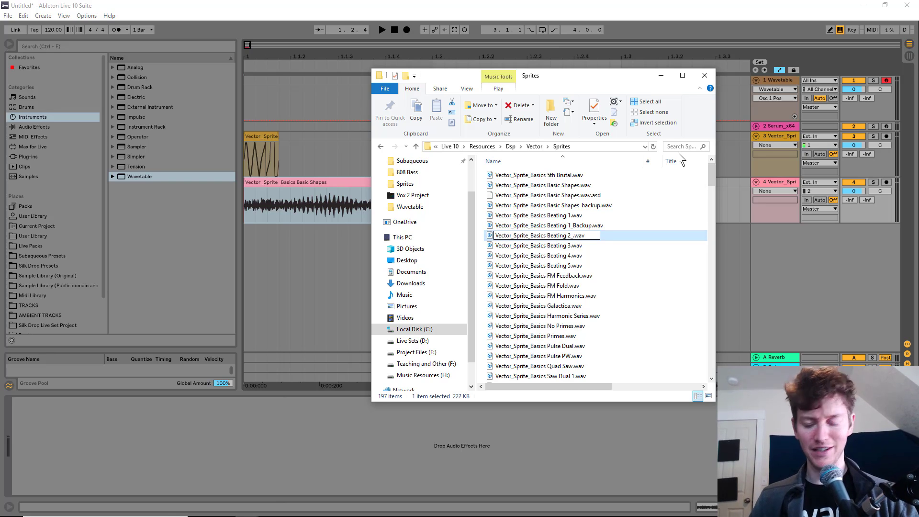
text(Backup)
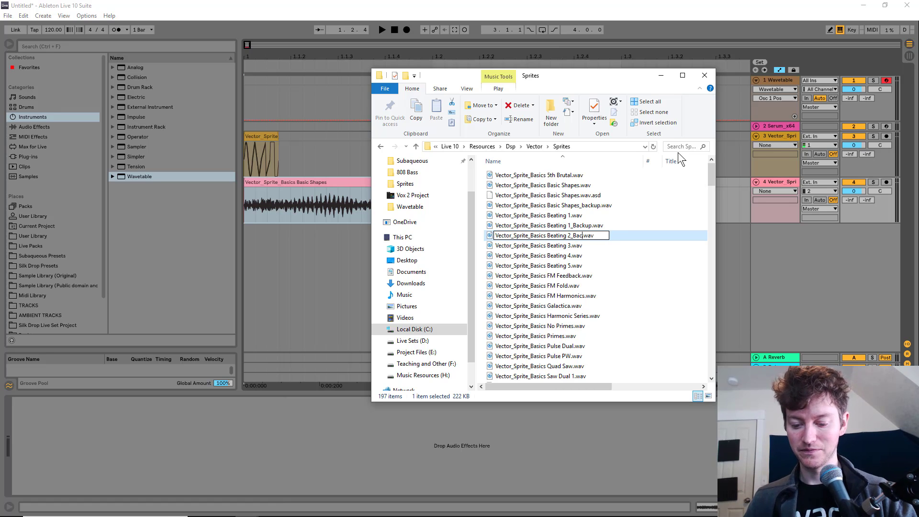
click(531, 249)
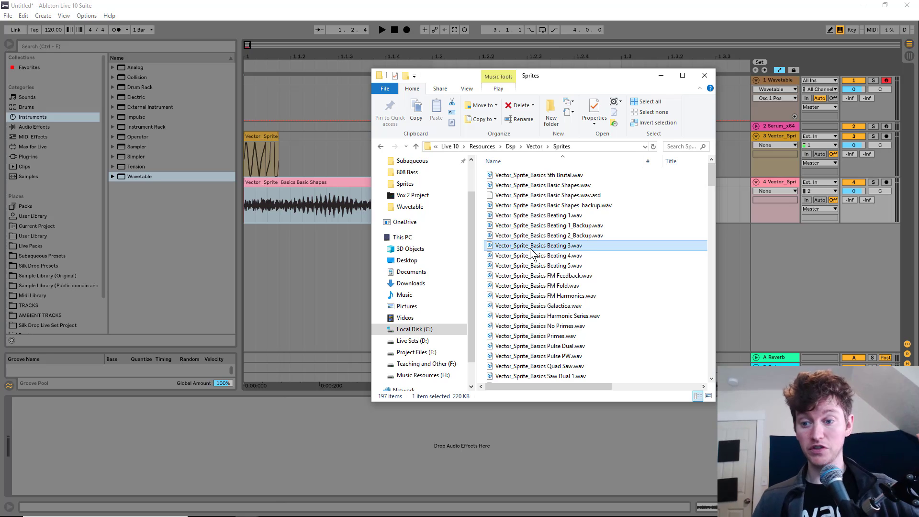
click(585, 237)
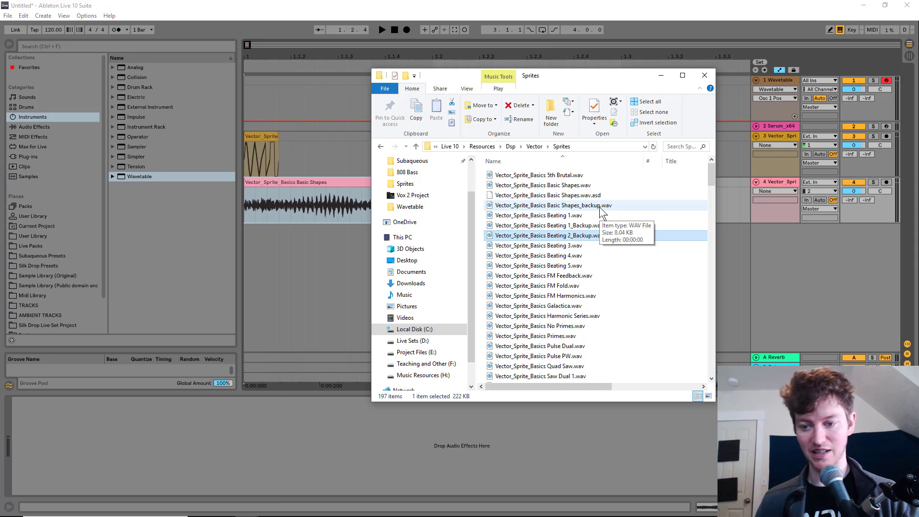
Step: Move the Serum_4088.wav file from the Wavetable folder into the Sprites folder
drag(300, 113, 207, 101)
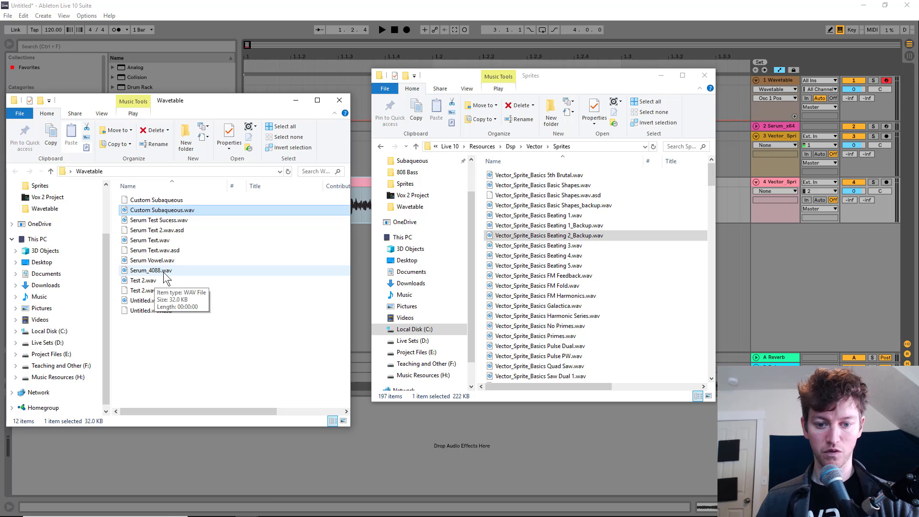
click(139, 271)
drag(548, 248, 626, 257)
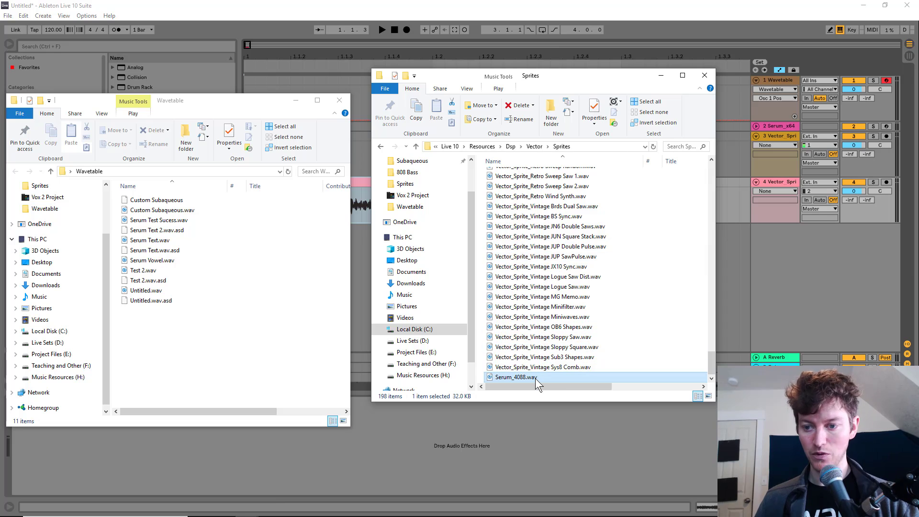
scroll(536, 373, up, 20)
scroll(555, 327, up, 20)
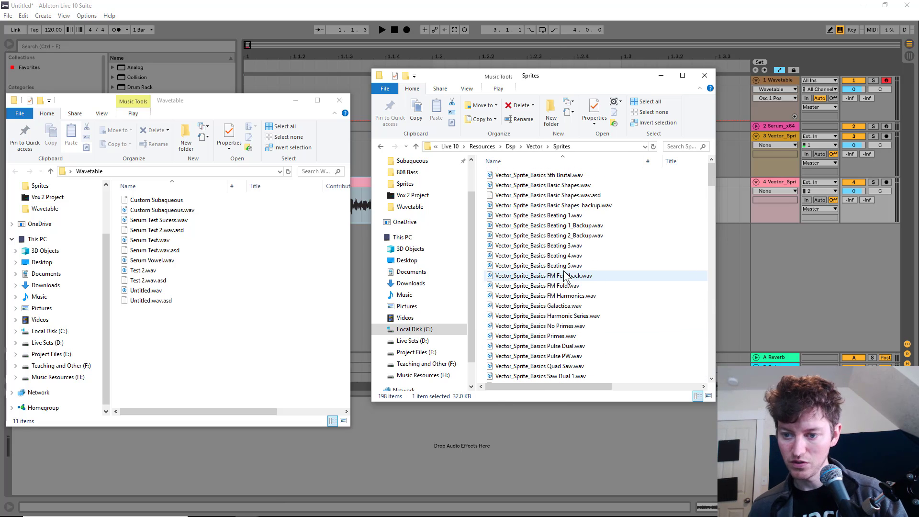
Step: Rename Serum_4088.wav to Vector_Sprite_Basics Beating 2.wav, reusing the backup name minus _Backup
click(570, 236)
click(570, 238)
key(ctrl+c)
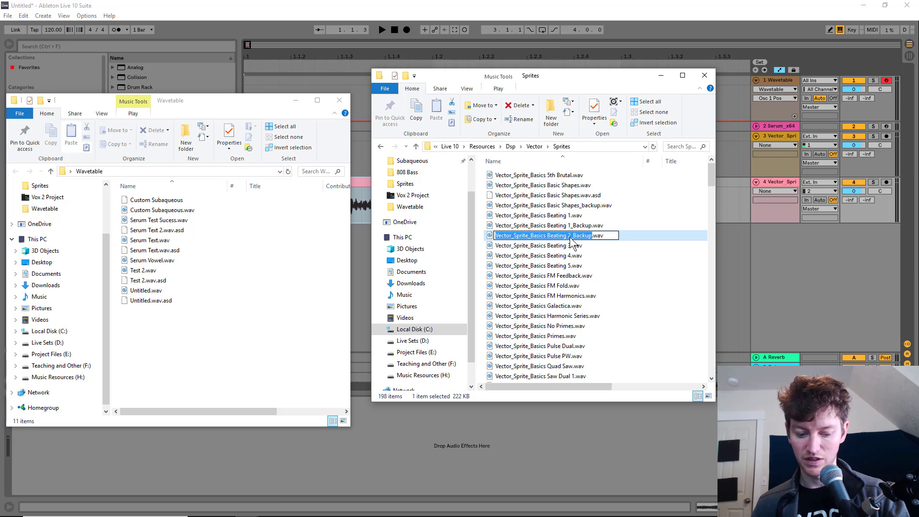
scroll(571, 240, down, 20)
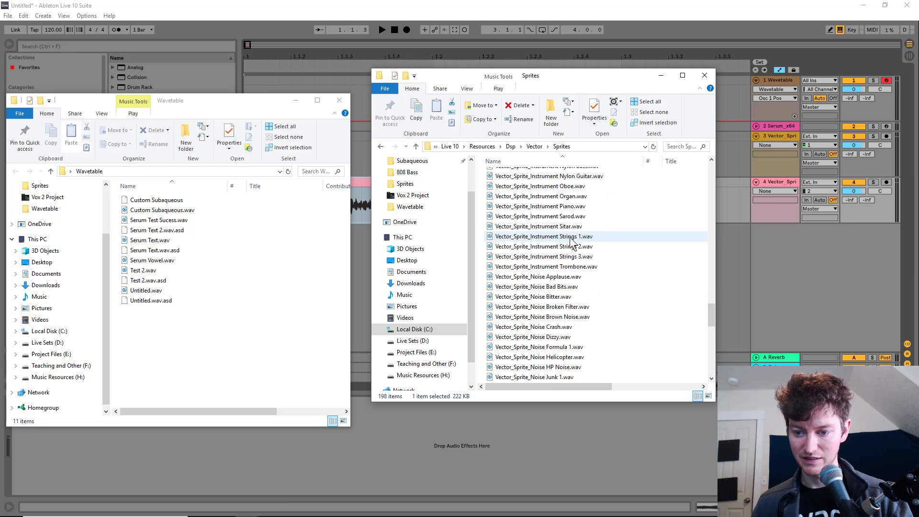
scroll(571, 241, down, 15)
click(518, 377)
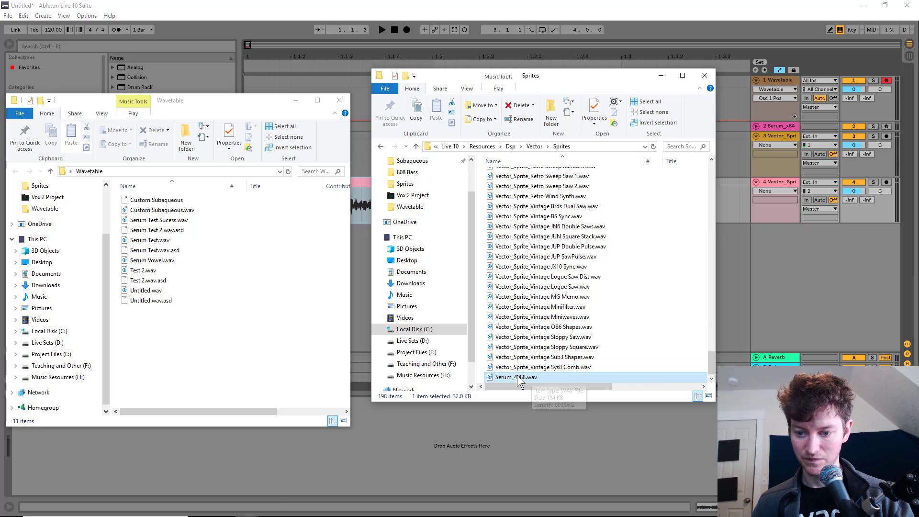
click(518, 377)
key(ctrl+v)
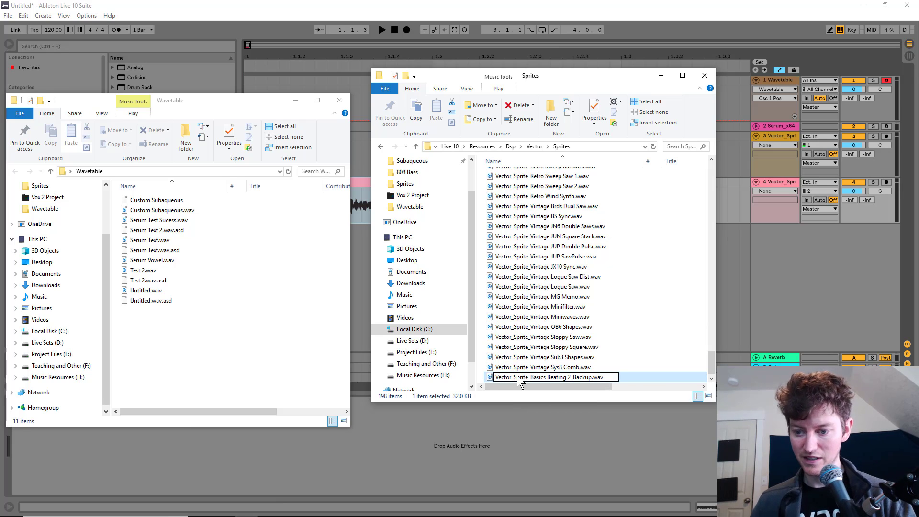
key(BackSpace)
key(BackSpace)
key(BackSpace)
key(BackSpace)
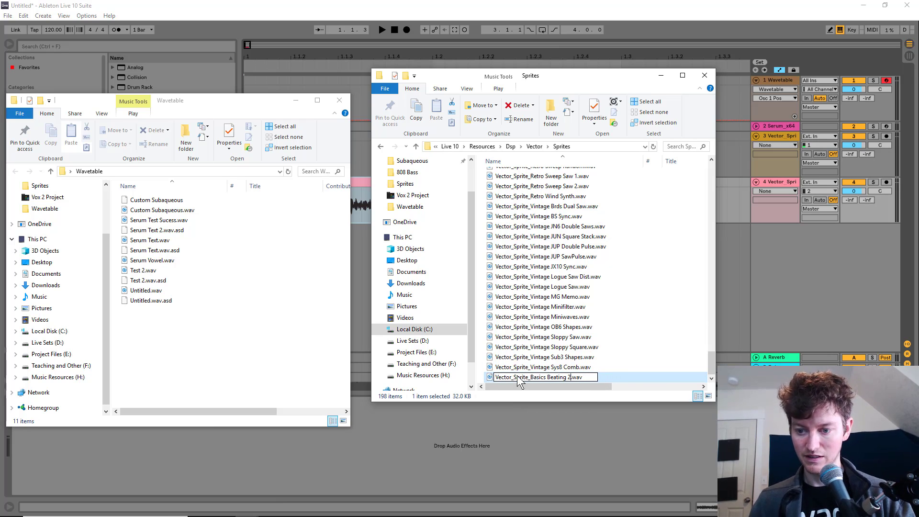
key(Return)
Step: Load the replaced Beating 2 wavetable into track 1's Osc 1 and sweep through its frames
click(480, 7)
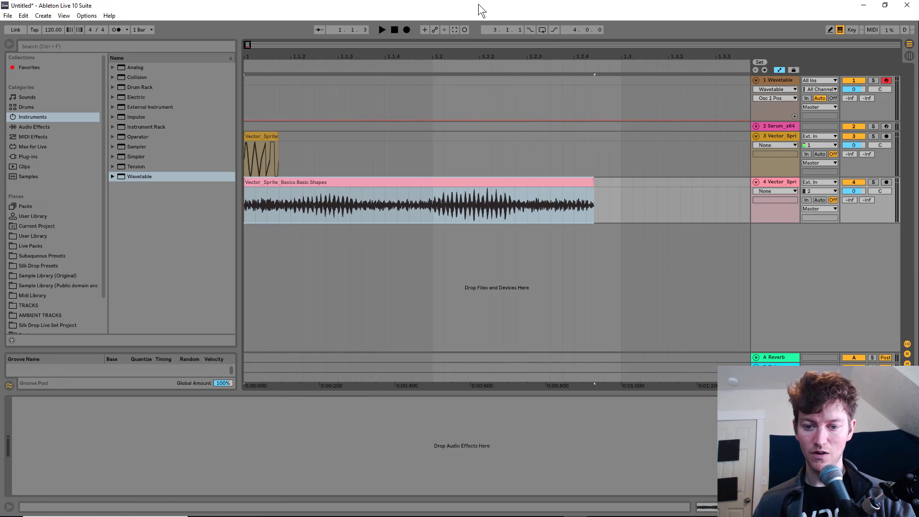
click(338, 87)
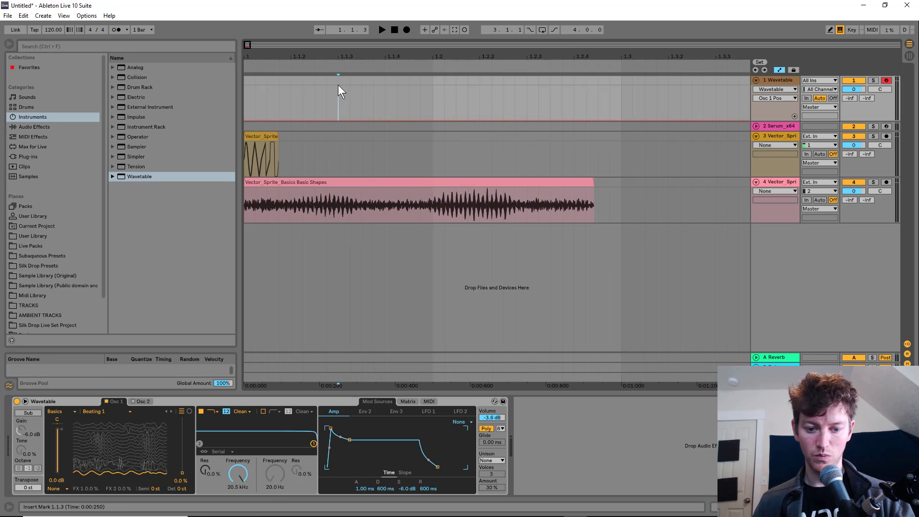
click(118, 411)
click(94, 286)
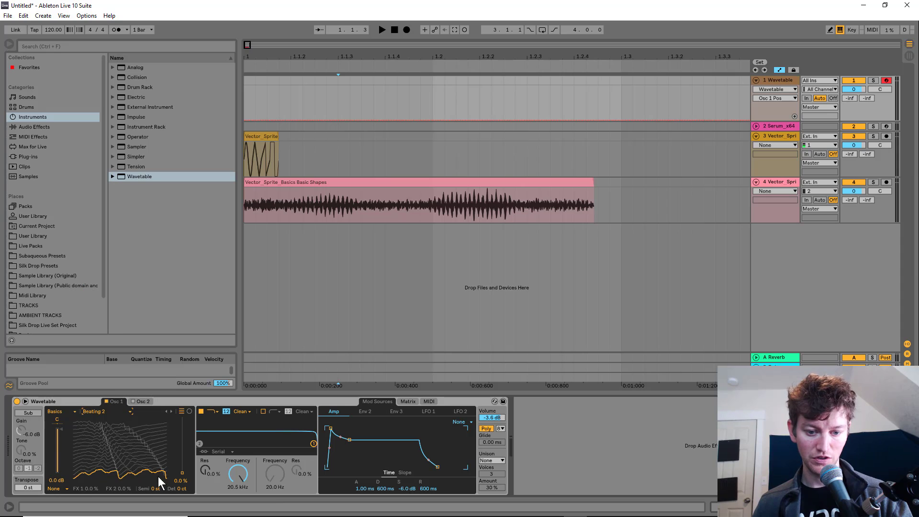
mouse_move(183, 473)
mouse_down()
mouse_move(182, 437)
mouse_move(184, 474)
mouse_up()
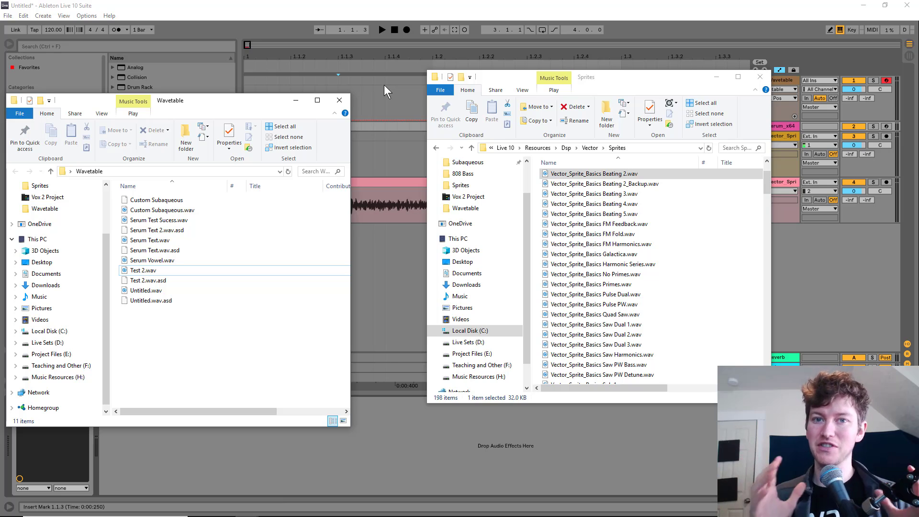
Step: Deselect Test 2.wav and bring Live forward showing the Serum_x64 device
click(176, 273)
click(182, 338)
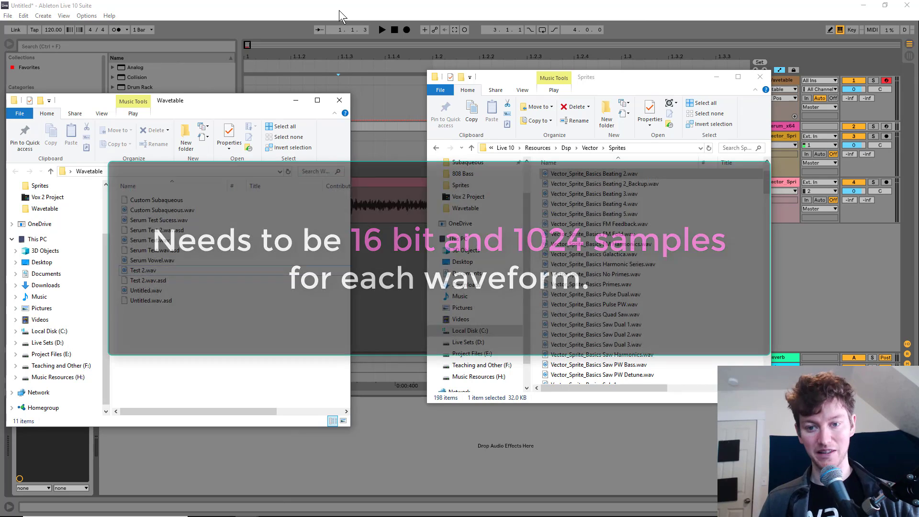
click(265, 15)
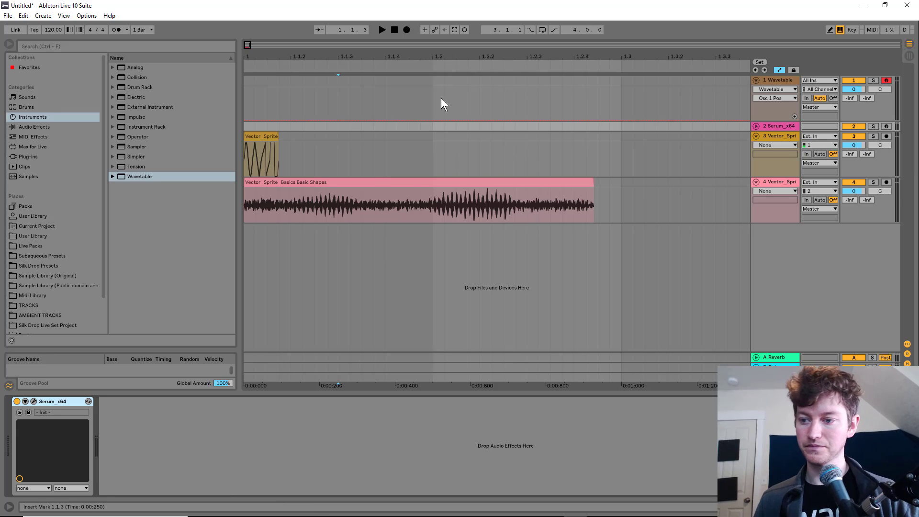
Step: Open Oscillator A's Monster 7 wavetable in Serum's editor and resize its tables to Double
click(33, 401)
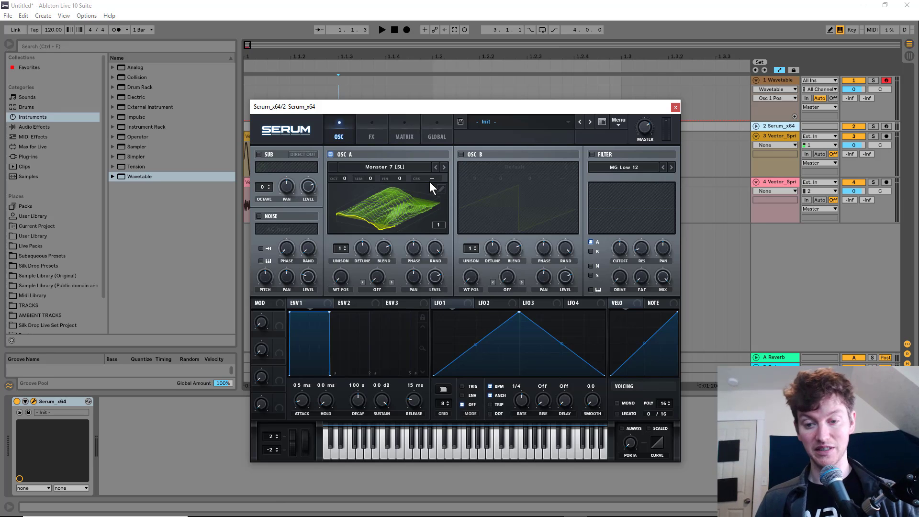
click(443, 190)
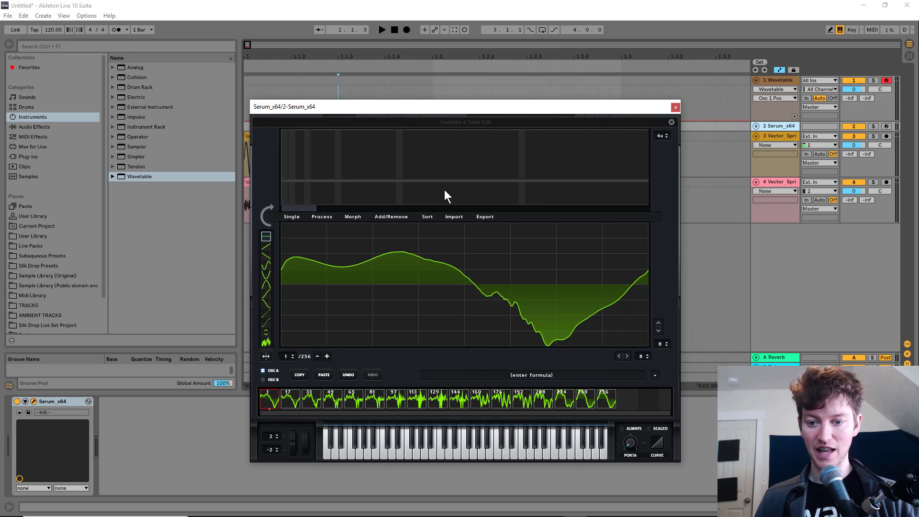
drag(286, 401, 605, 403)
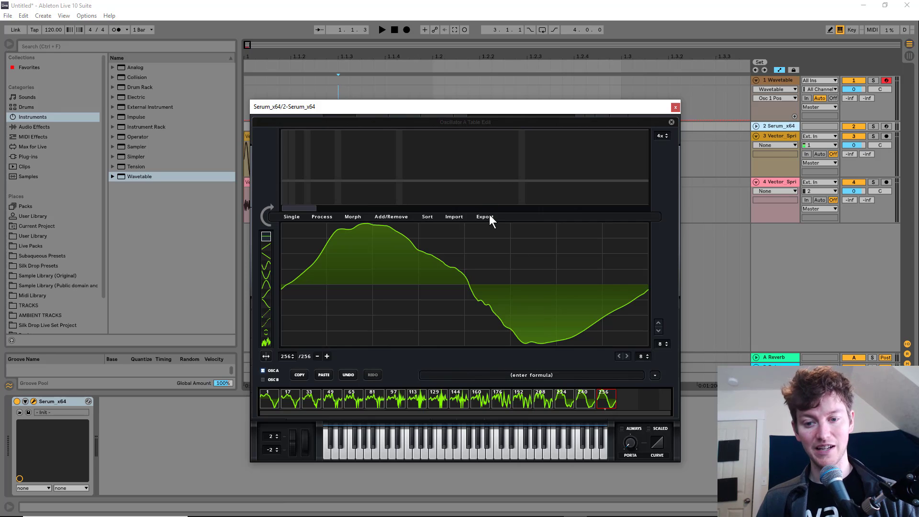
click(328, 216)
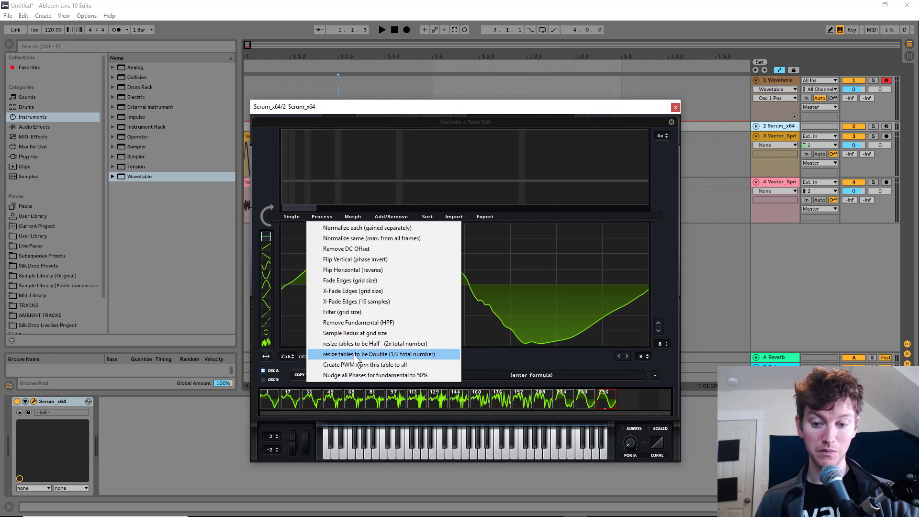
click(354, 354)
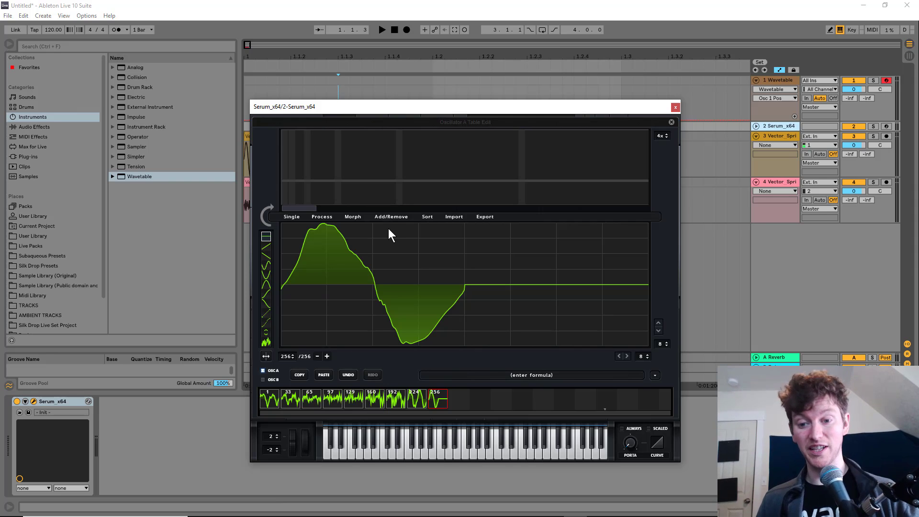
Step: Export all frames as a 16-bit WAV named Monster to the Desktop Wavetable folder
click(491, 218)
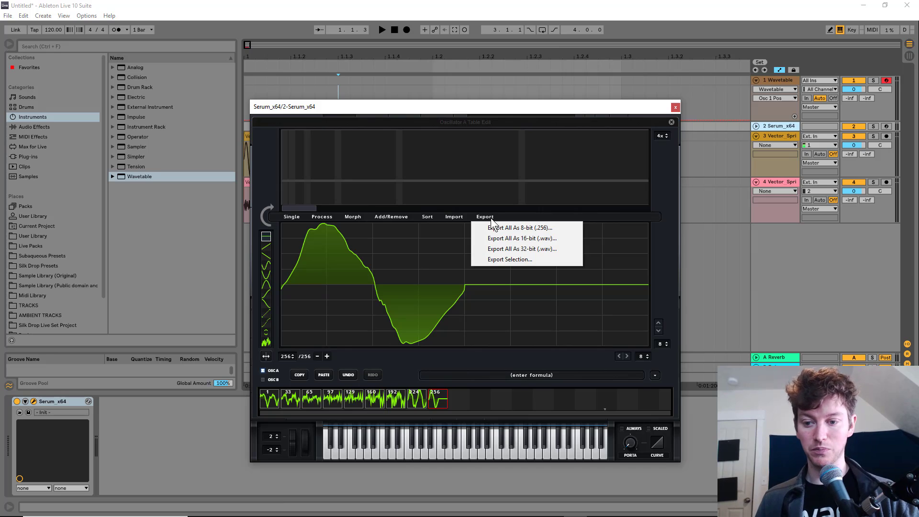
click(499, 239)
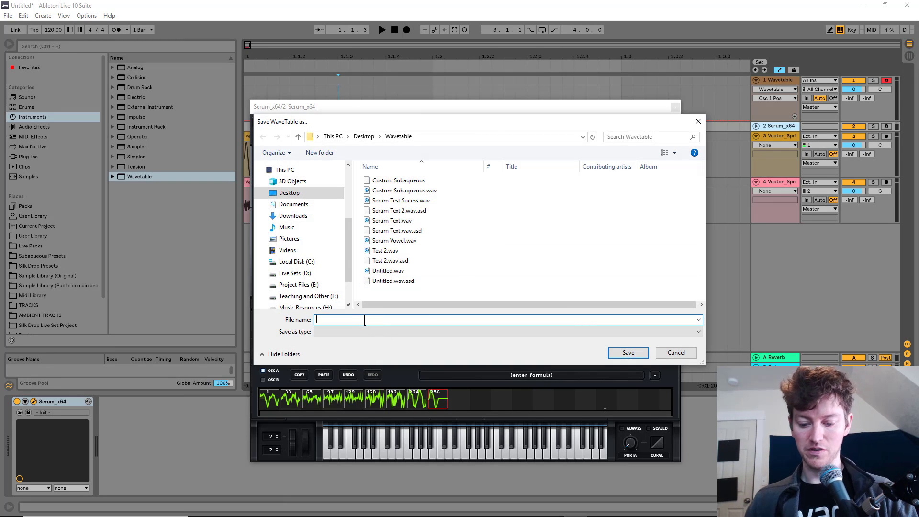
text(Monster)
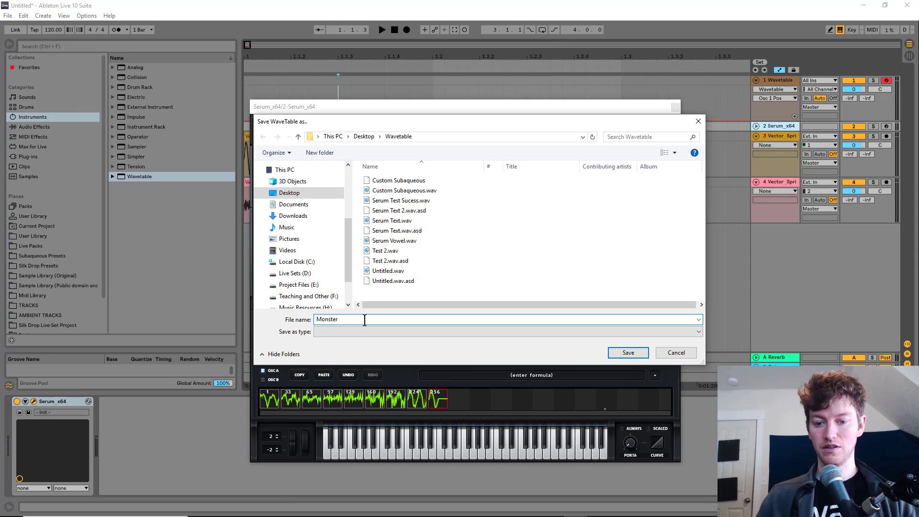
key(Return)
Step: Back up the FM Fold sprite by renaming it Vector_Sprite_Basics FM Fold_Backup.wav
key(alt+Tab)
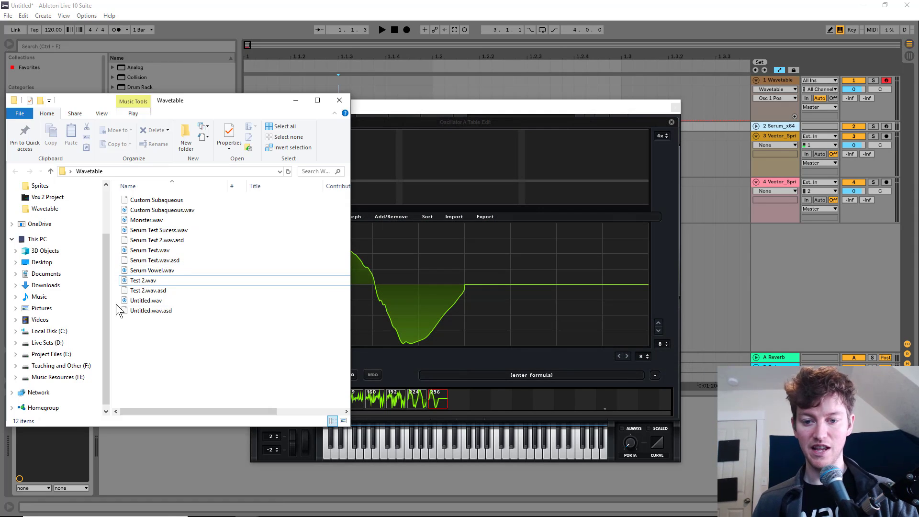
click(181, 220)
key(alt+Tab)
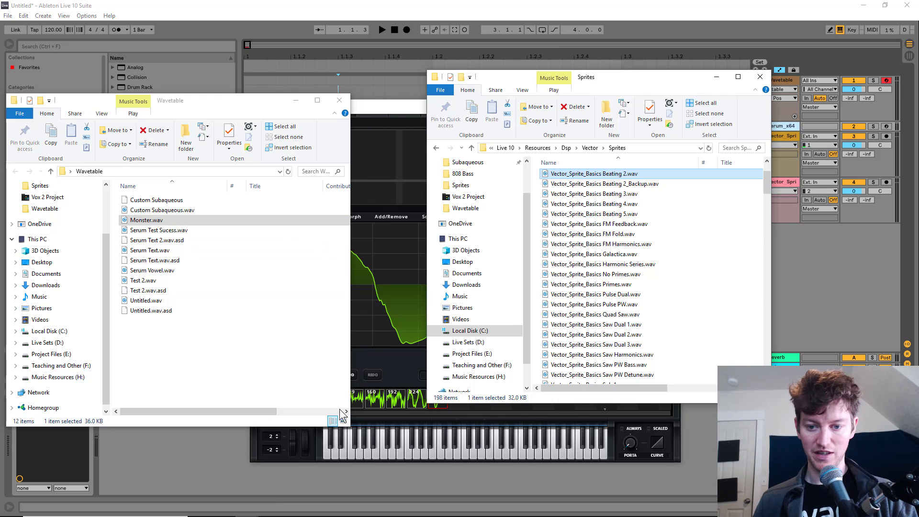
click(611, 236)
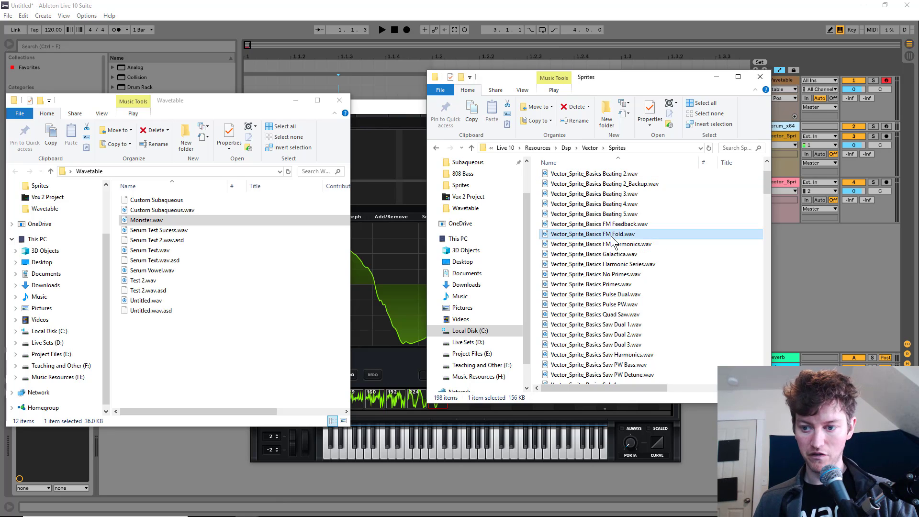
click(620, 235)
key(ctrl+c)
key(Right)
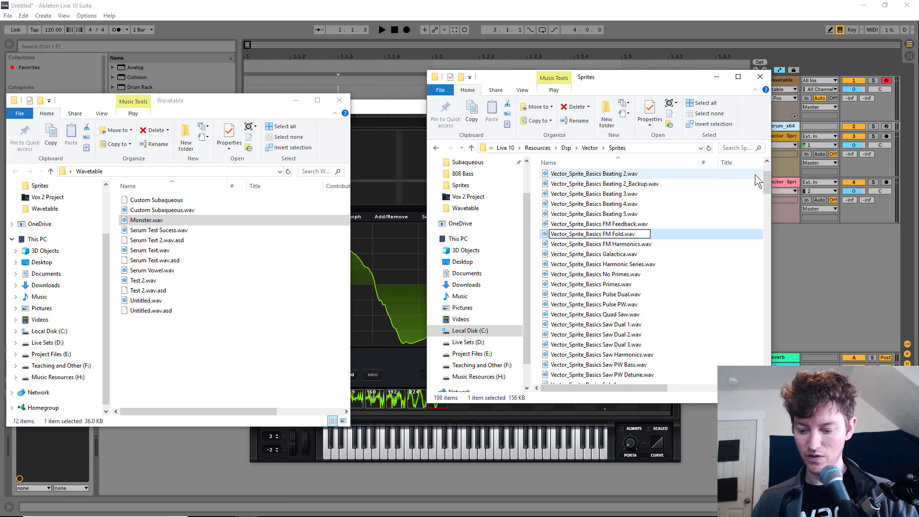
text(_Backup)
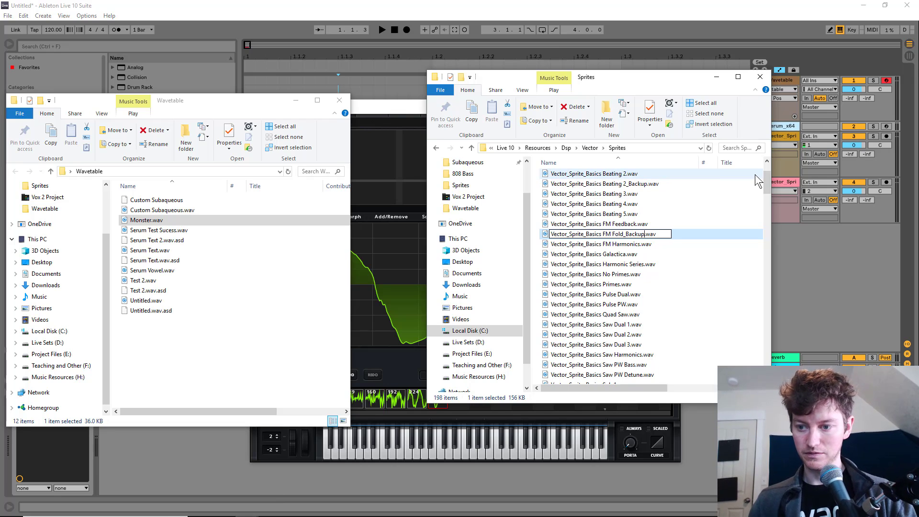
key(Return)
Step: Rename Monster.wav to Vector_Sprite_Basics FM Fold.wav and copy it into the Sprites folder
click(149, 222)
click(148, 221)
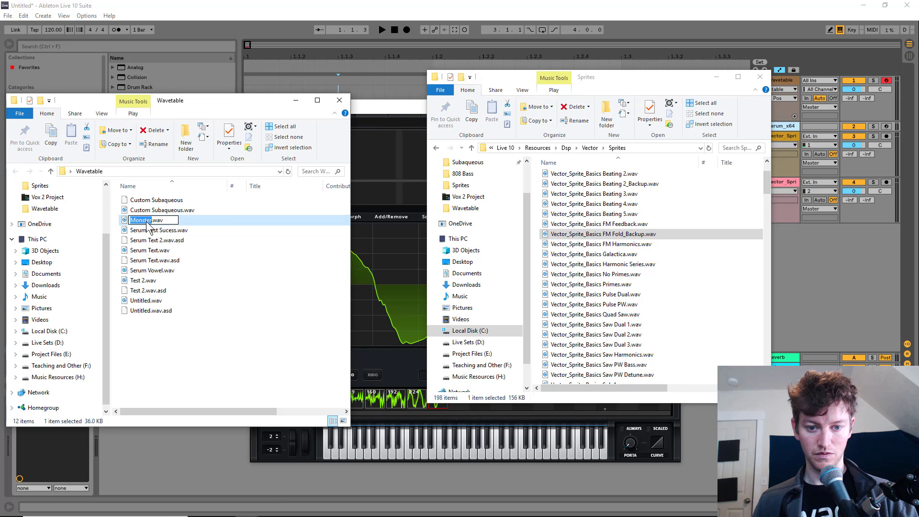
key(ctrl+v)
key(Return)
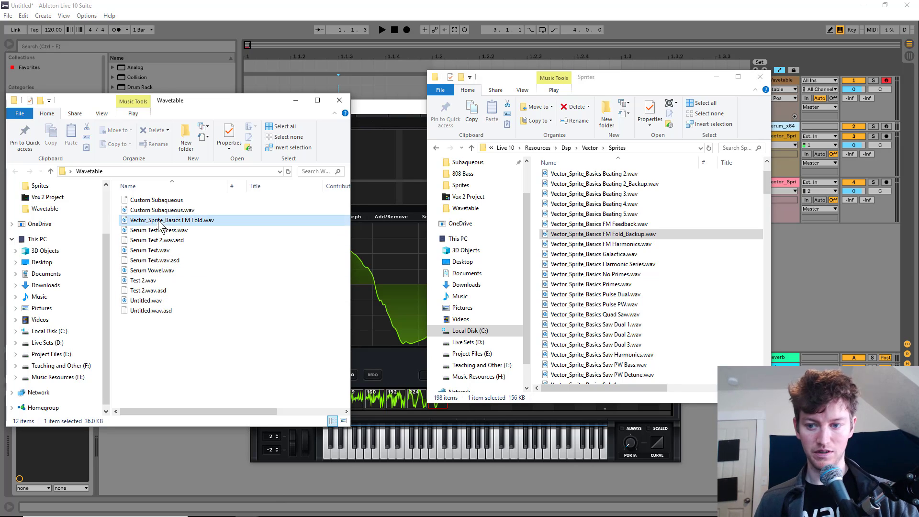
drag(191, 221, 705, 252)
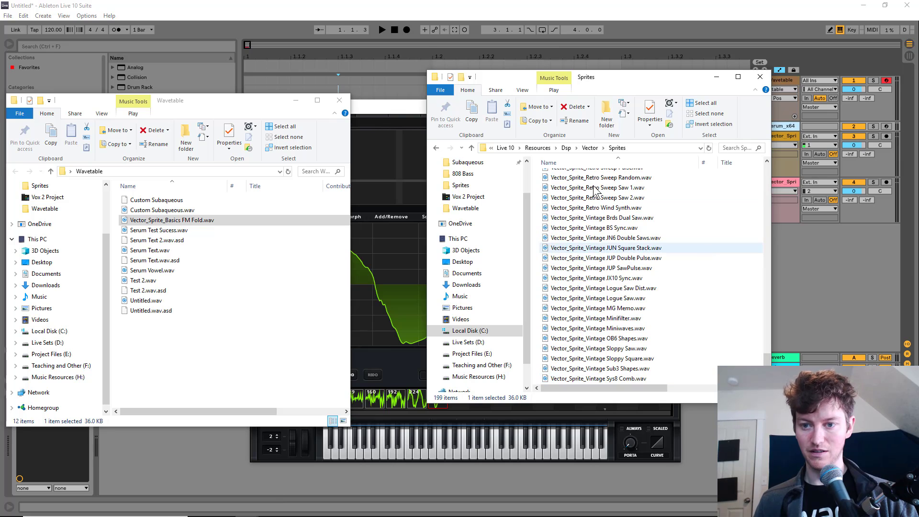
click(416, 18)
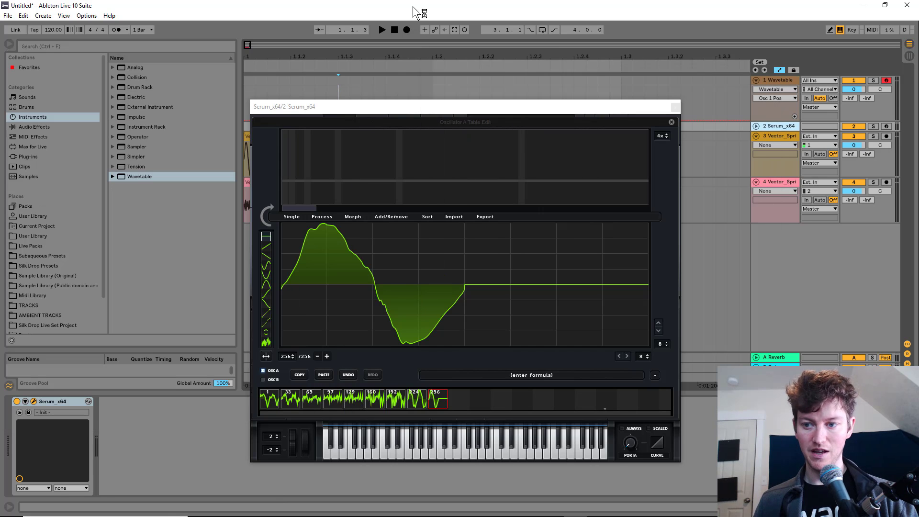
Step: Close Serum, load the new FM Fold table into track 1's Osc 1, and sweep its frames
click(673, 104)
click(788, 82)
click(114, 411)
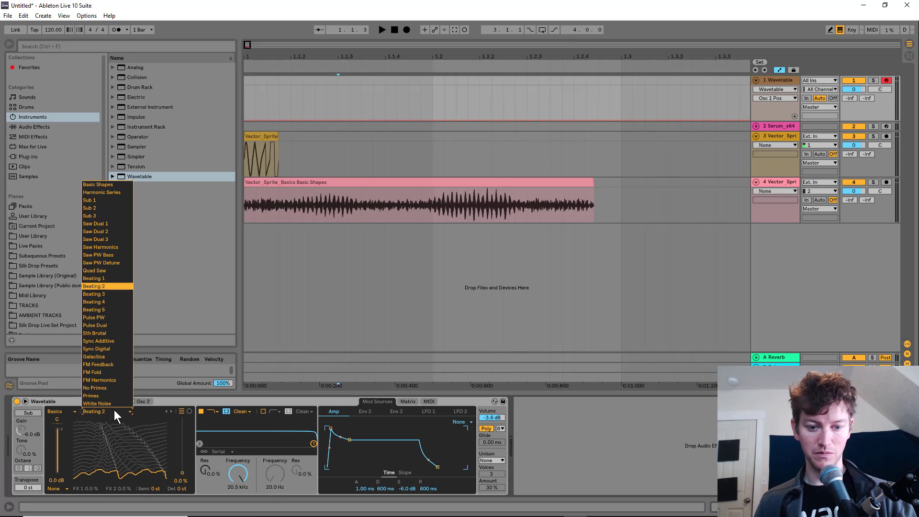
click(107, 370)
mouse_move(180, 473)
mouse_down()
mouse_move(180, 432)
mouse_move(179, 474)
mouse_up()
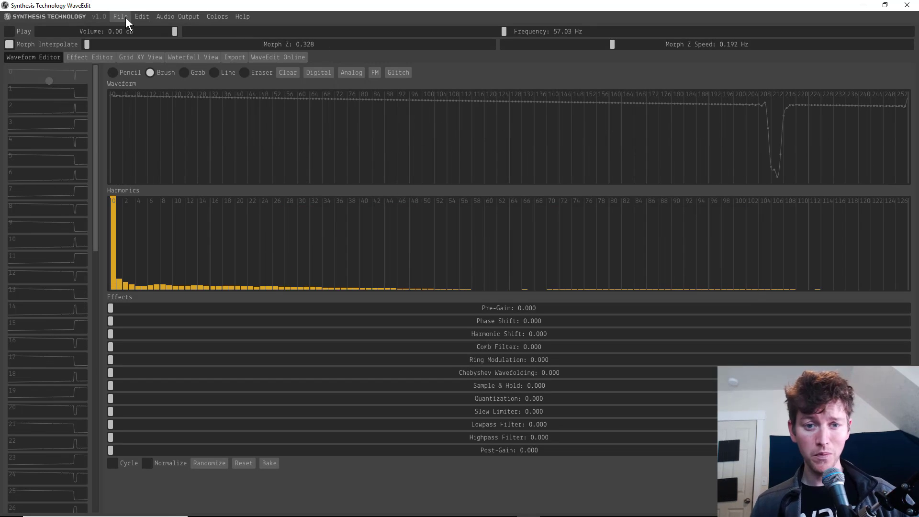
Step: Open the Vector_Sprite_Basics 5th Brutal_Backup.wav bank from the Vector Sprites folder in WaveEdit
click(125, 17)
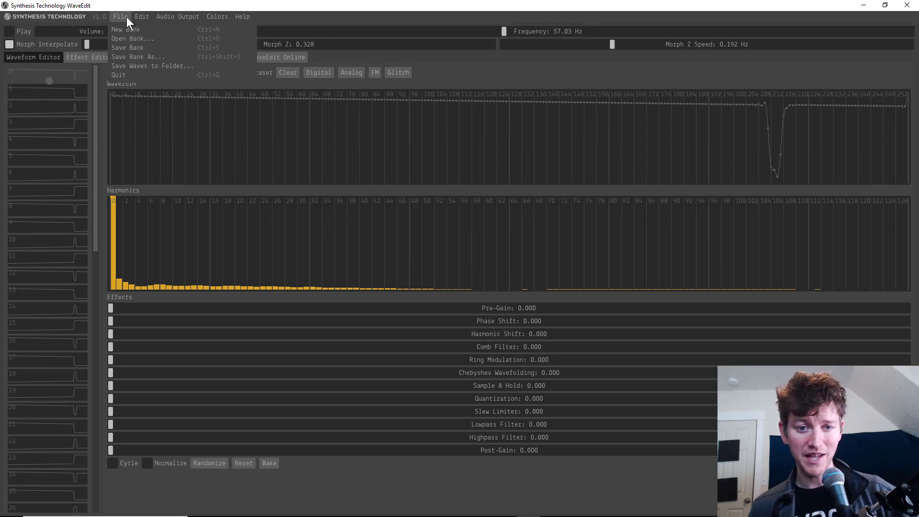
click(135, 41)
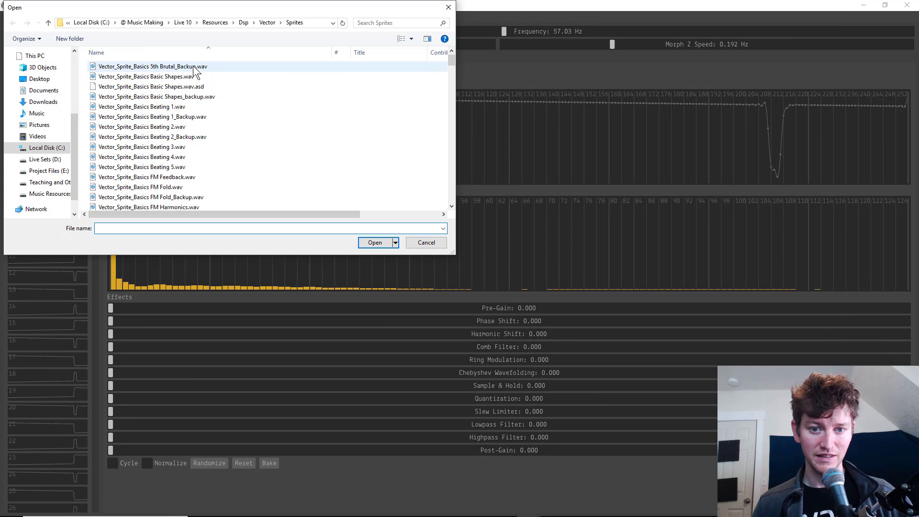
click(201, 68)
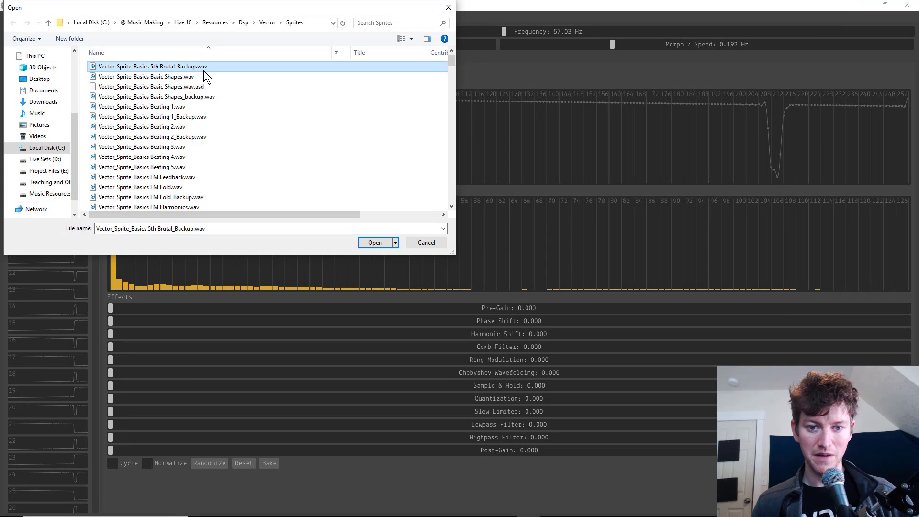
click(375, 243)
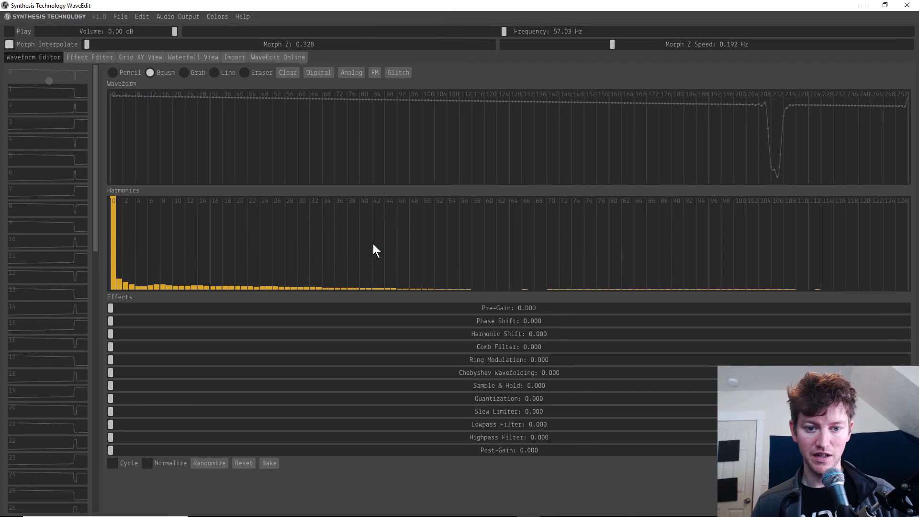
Step: Scan through the wavetable's frames down and back up, then play and stop the morphing preview
drag(50, 80, 62, 490)
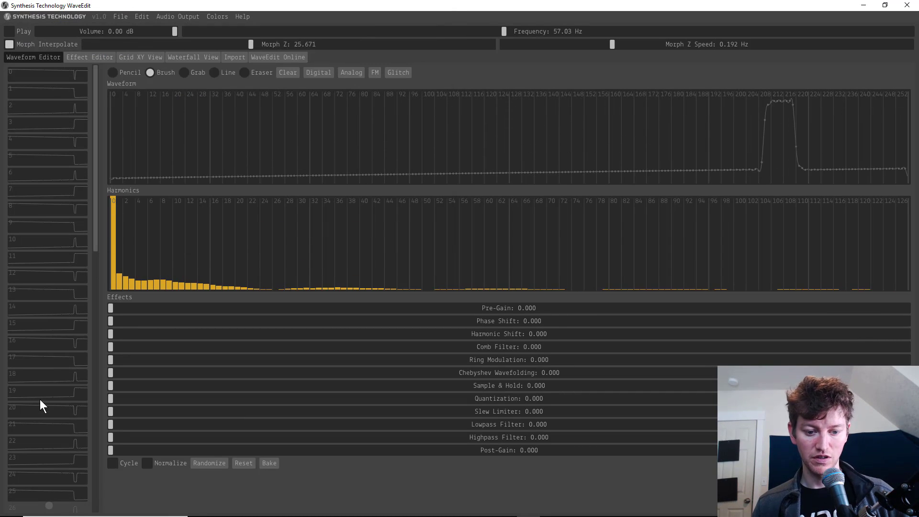
scroll(40, 390, down, 10)
drag(55, 120, 27, 0)
scroll(30, 168, up, 10)
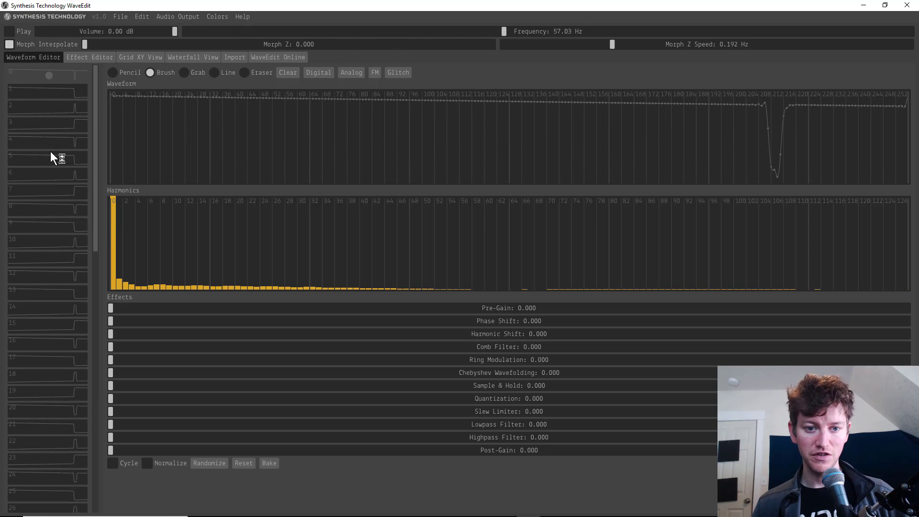
click(13, 34)
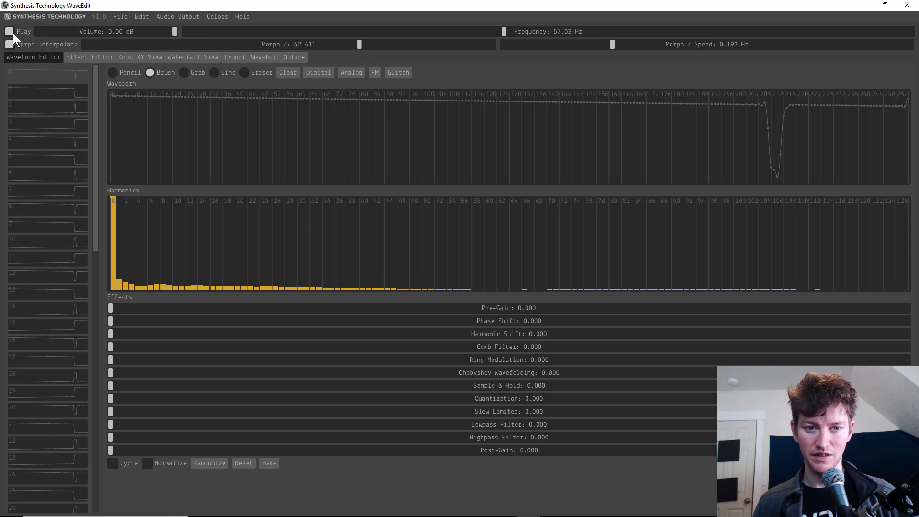
click(13, 33)
Step: Slow the preview to 47.53 Hz with 0.029 Hz Morph Z speed and audition it again
drag(550, 37, 492, 39)
drag(613, 44, 561, 44)
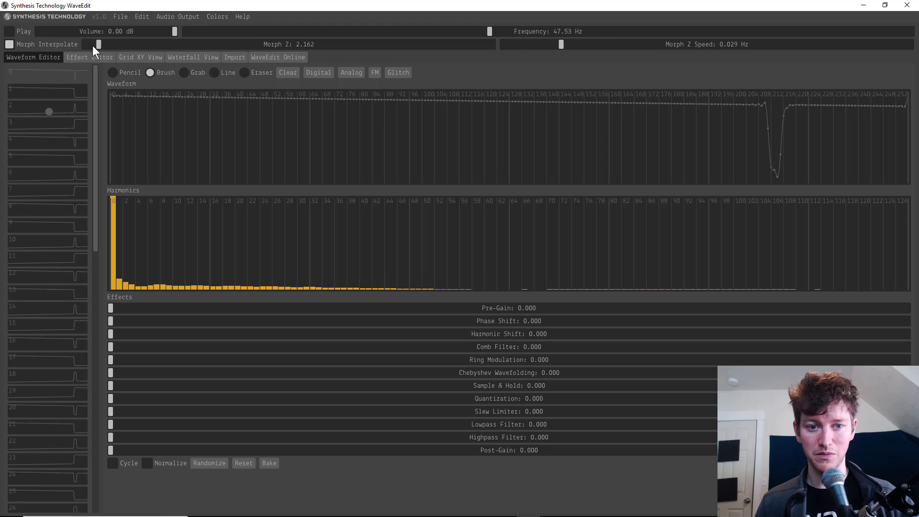
click(10, 32)
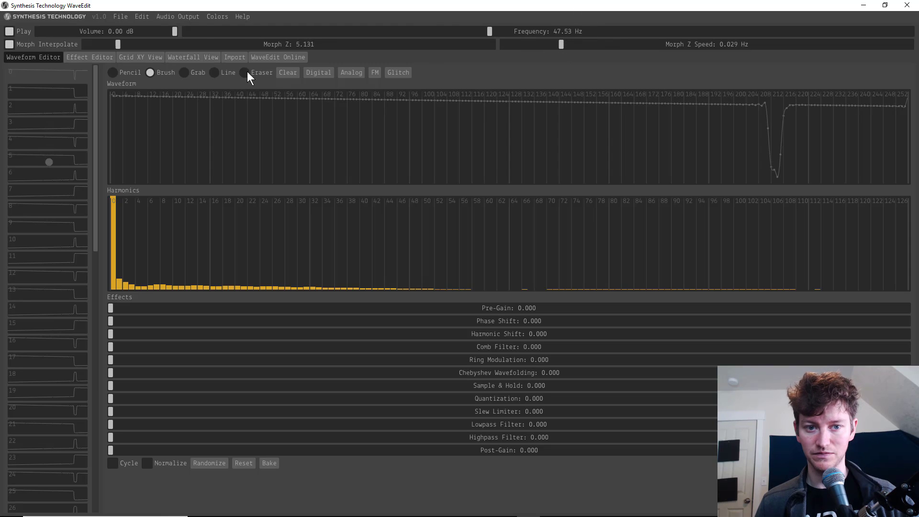
click(10, 33)
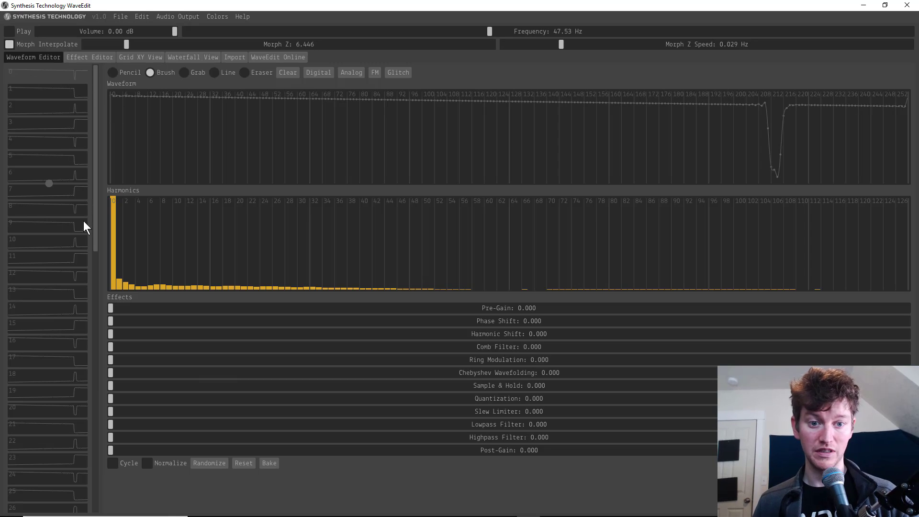
Step: Select frame 1, pull its dip near sample 8 deeper, add a harmonic-3 ripple, and draw a straight segment
click(44, 76)
click(49, 96)
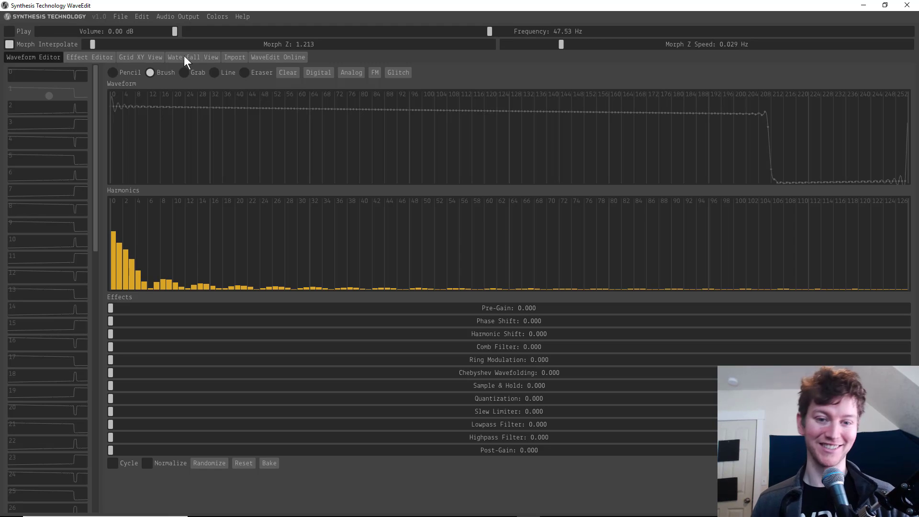
click(181, 73)
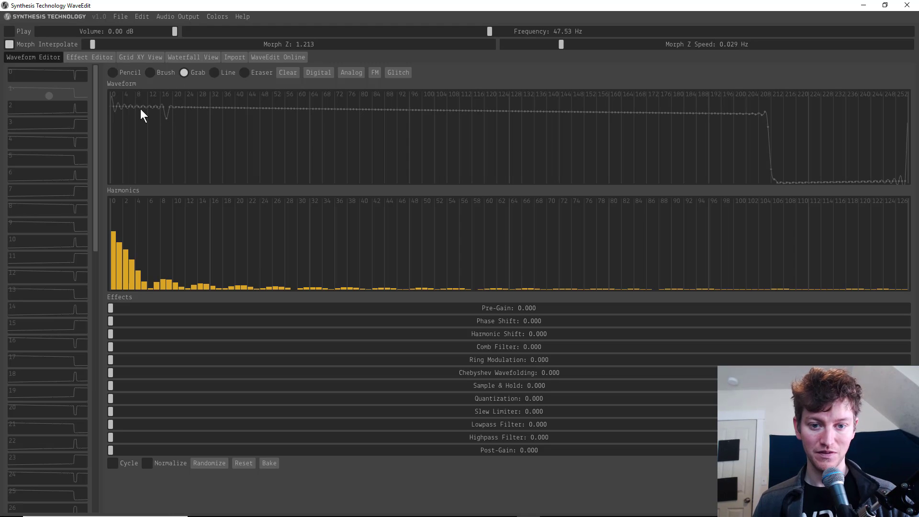
drag(142, 127, 142, 134)
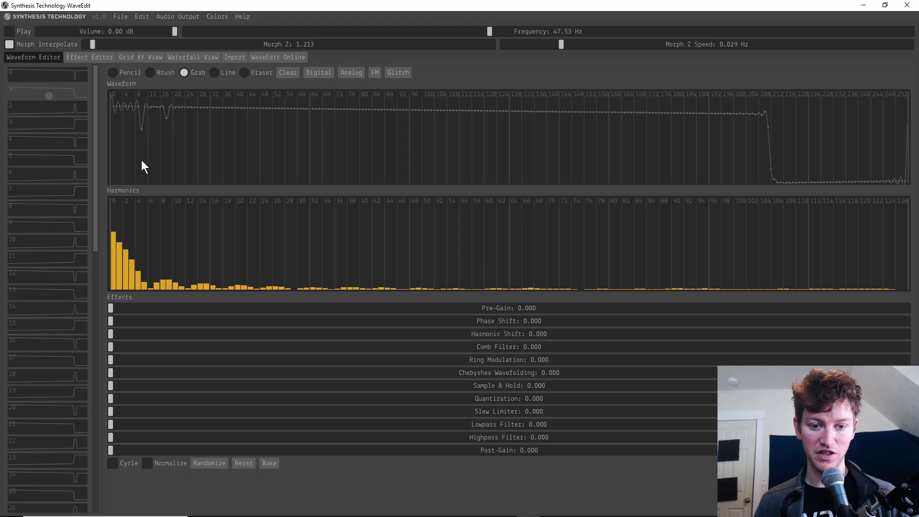
mouse_move(132, 250)
mouse_down()
mouse_move(133, 217)
mouse_move(138, 301)
mouse_move(138, 266)
mouse_up()
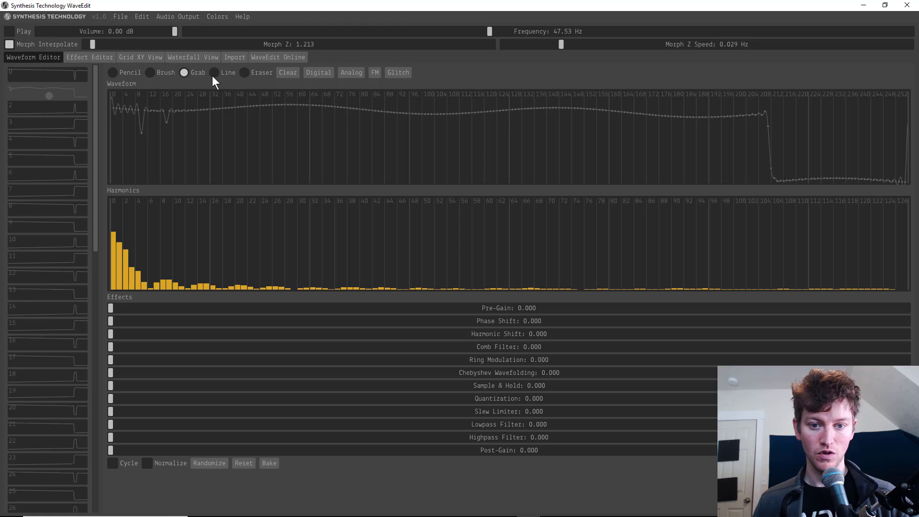
drag(202, 113, 276, 121)
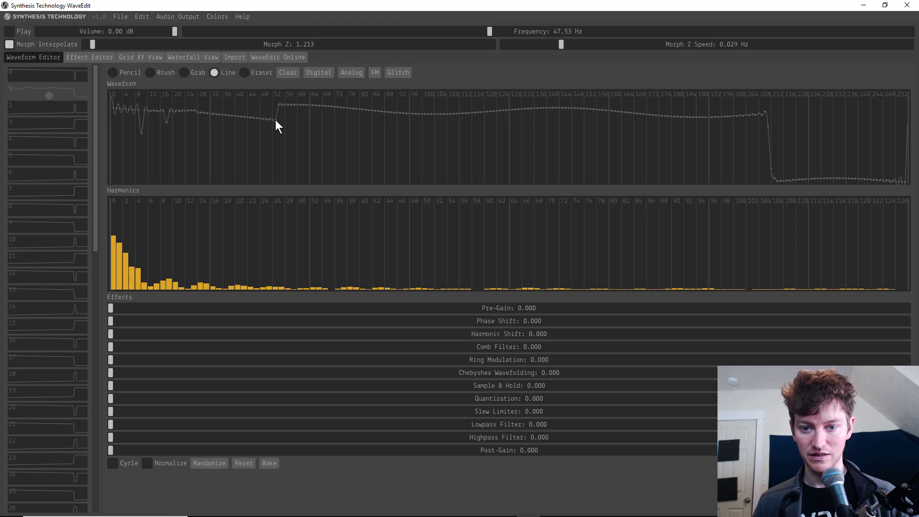
click(114, 72)
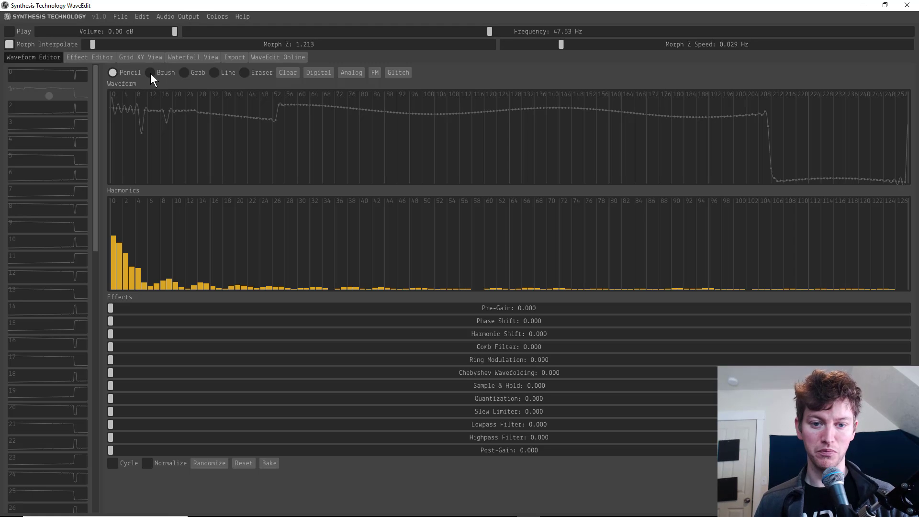
Step: Brush frame 1's middle section down and rework its lowest harmonics
click(150, 73)
mouse_move(209, 124)
mouse_down()
mouse_move(238, 125)
mouse_move(246, 165)
mouse_move(249, 119)
mouse_move(340, 134)
mouse_move(414, 115)
mouse_move(436, 142)
mouse_up()
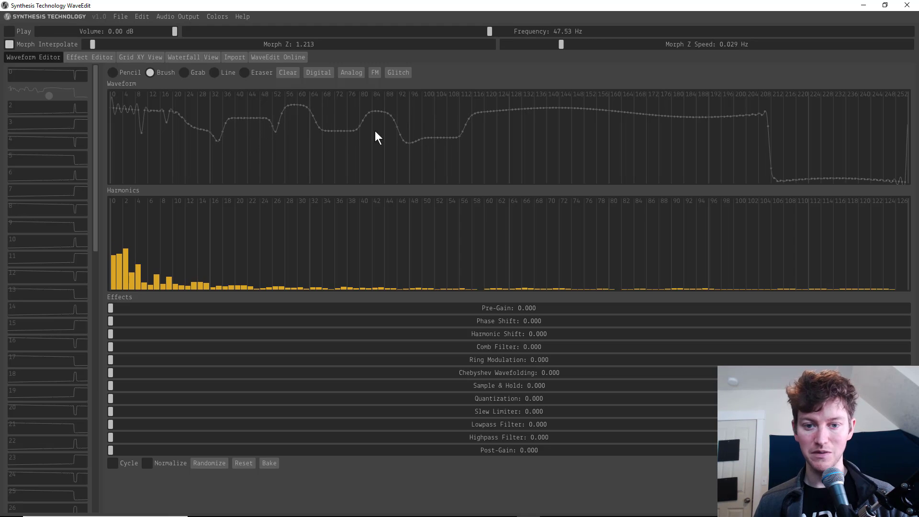
drag(139, 257, 139, 251)
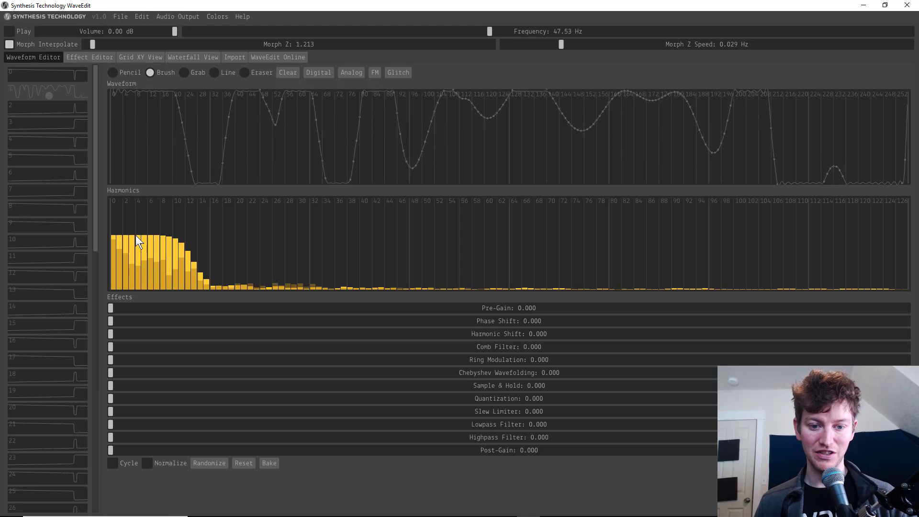
drag(136, 234, 133, 309)
click(118, 68)
mouse_move(116, 205)
mouse_down()
mouse_move(118, 247)
mouse_move(138, 281)
mouse_move(152, 272)
mouse_move(179, 291)
mouse_up()
drag(119, 276, 116, 284)
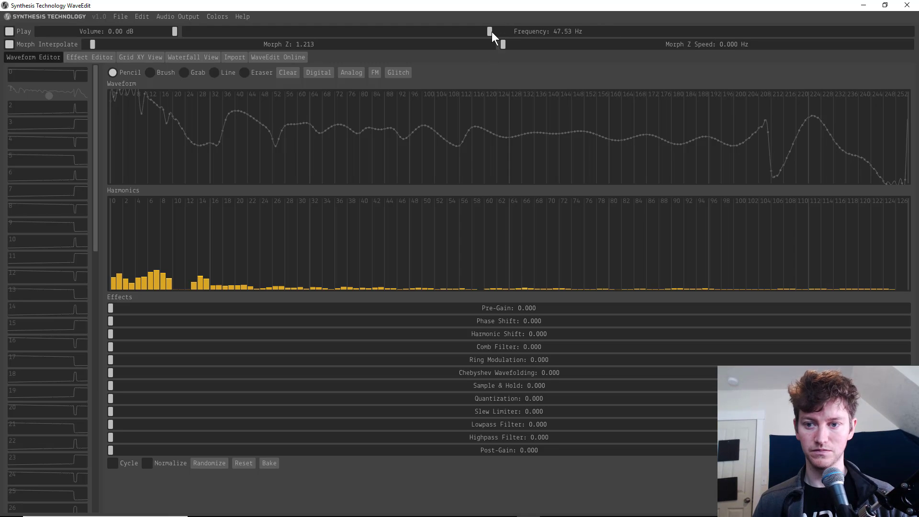
Step: Preview at about 31.46 Hz, redraw the waveform freehand with a deep dip, and add harmonic clusters around 74–98
drag(412, 36, 458, 39)
drag(284, 146, 393, 165)
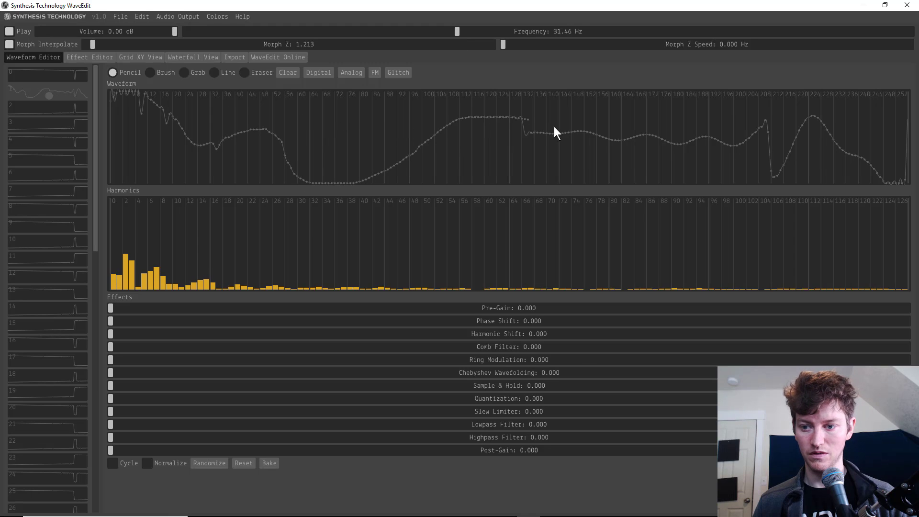
mouse_move(617, 115)
mouse_down()
mouse_move(553, 95)
mouse_move(426, 154)
mouse_move(262, 102)
mouse_move(202, 145)
mouse_move(191, 181)
mouse_up()
click(149, 72)
mouse_move(239, 144)
mouse_down()
mouse_move(297, 182)
mouse_move(508, 108)
mouse_move(591, 158)
mouse_up()
mouse_move(636, 248)
mouse_down()
mouse_move(599, 240)
mouse_move(572, 285)
mouse_move(672, 283)
mouse_move(756, 254)
mouse_move(646, 263)
mouse_move(778, 260)
mouse_move(705, 269)
mouse_move(676, 289)
mouse_move(732, 286)
mouse_up()
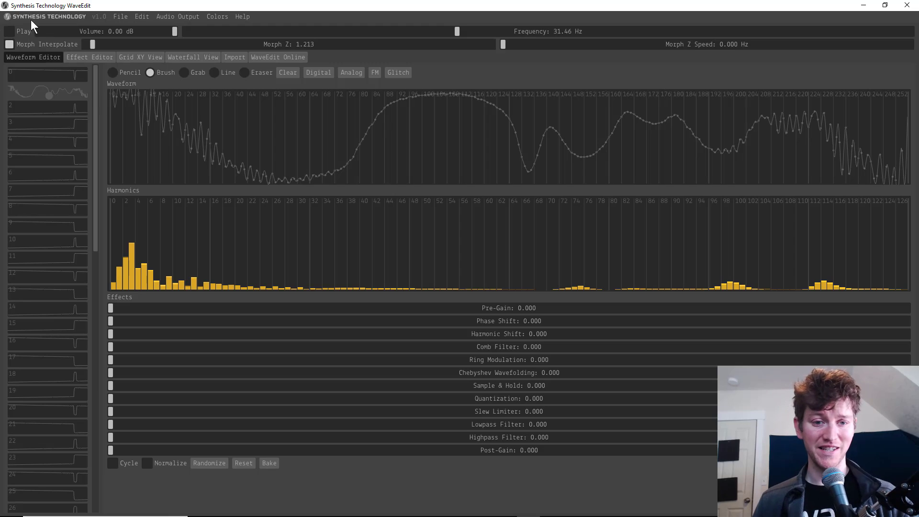
Step: Save the edited bank as Vector_Sprite_Basics 5th Brutal.wav, overwriting the original sprite file
click(128, 17)
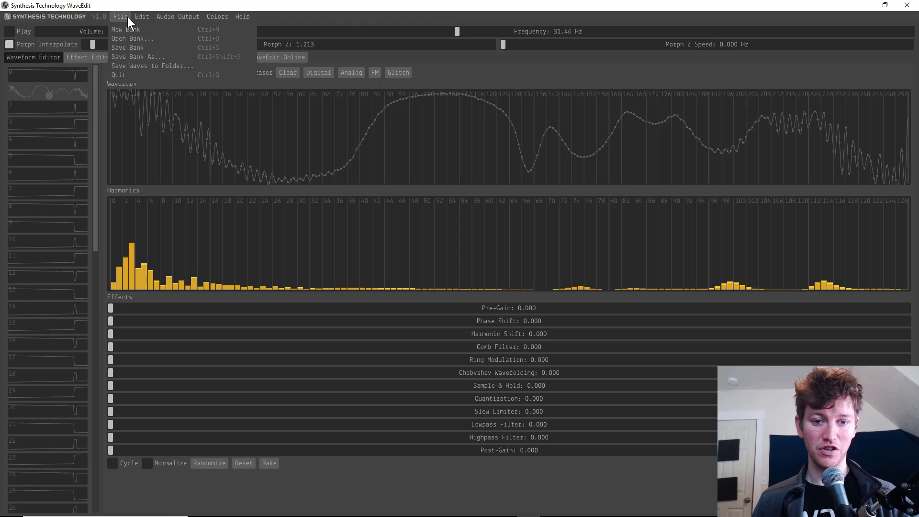
click(154, 57)
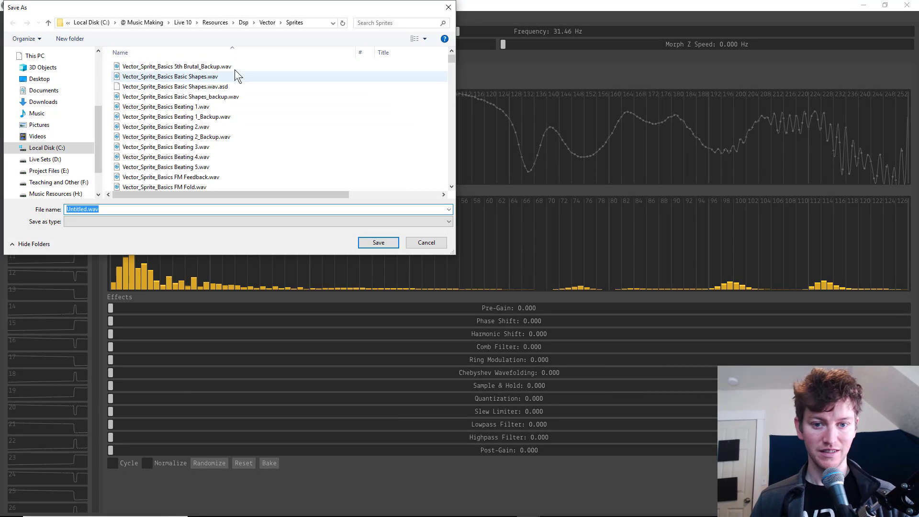
click(234, 67)
click(164, 210)
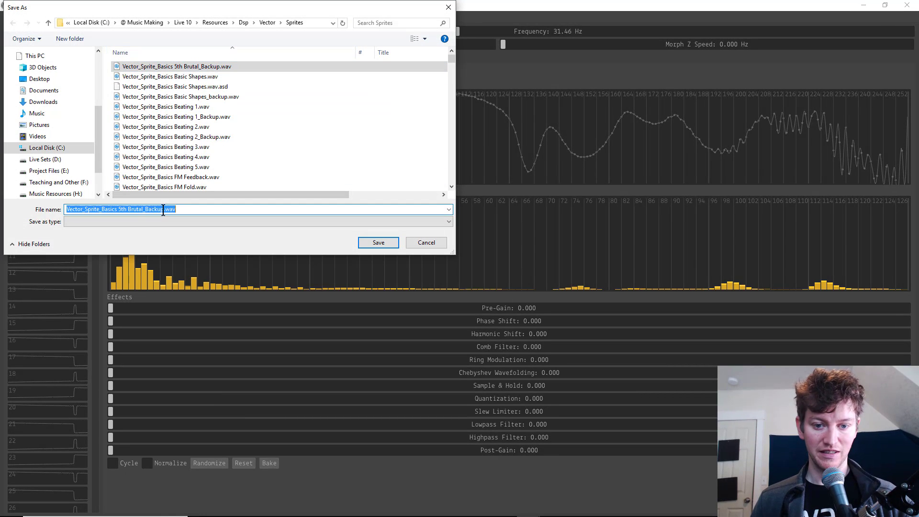
key(BackSpace)
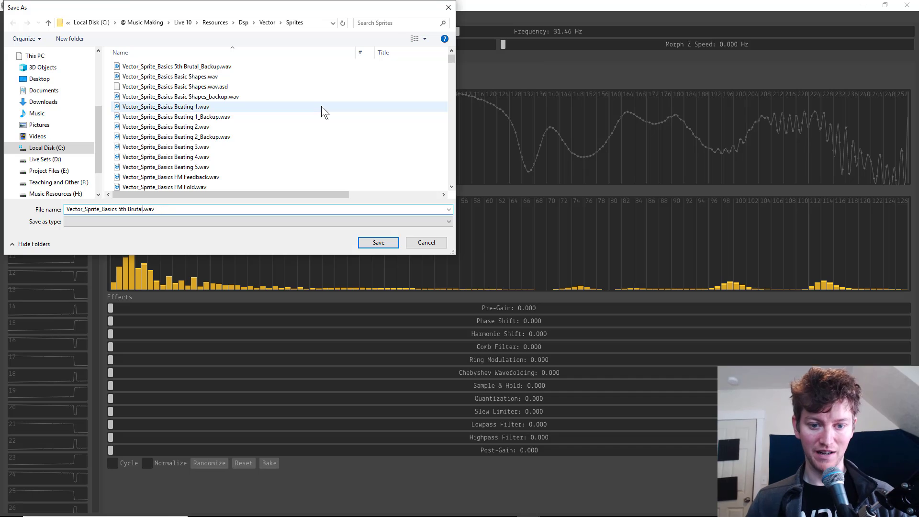
key(Return)
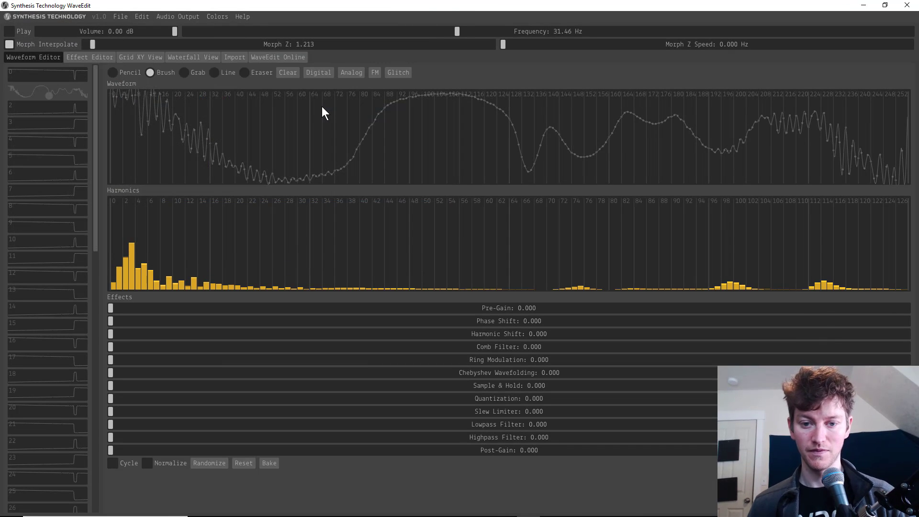
key(alt+Tab)
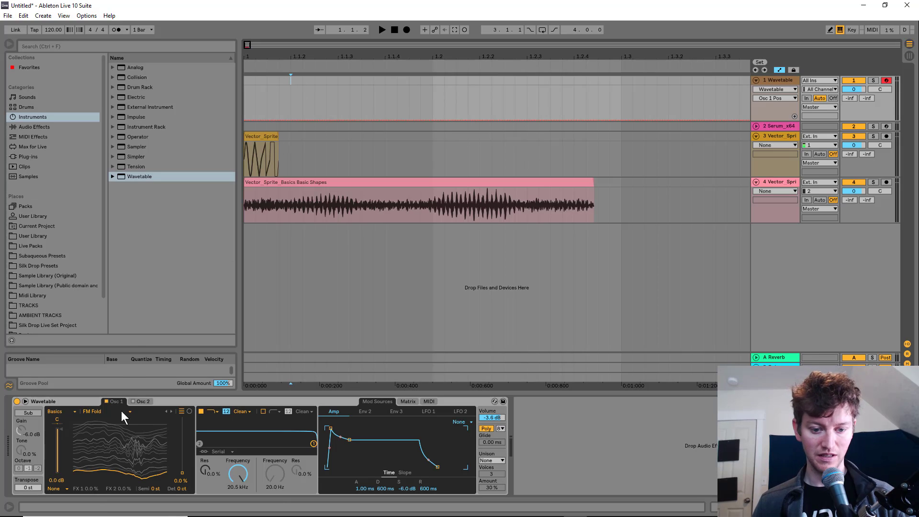
Step: Load Basics / 5th Brutal into Osc 1 and sweep the wavetable position up and back to the start
click(121, 410)
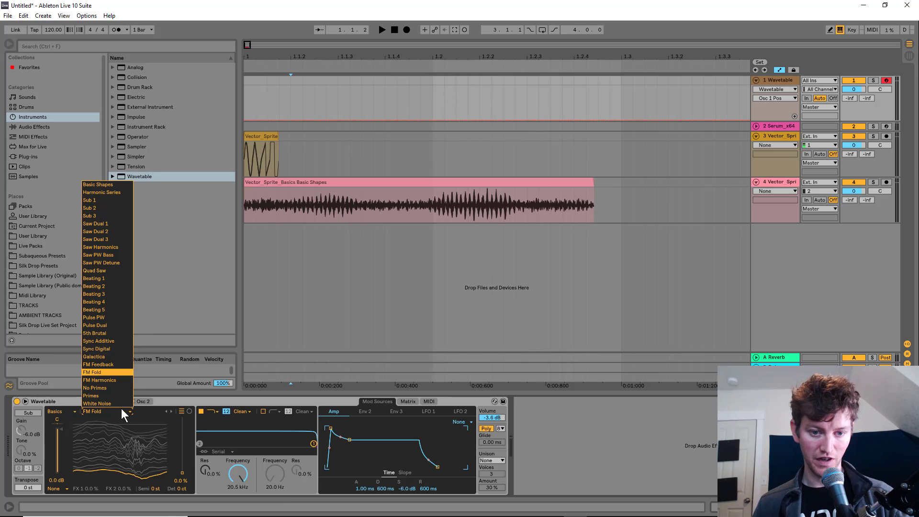
click(116, 334)
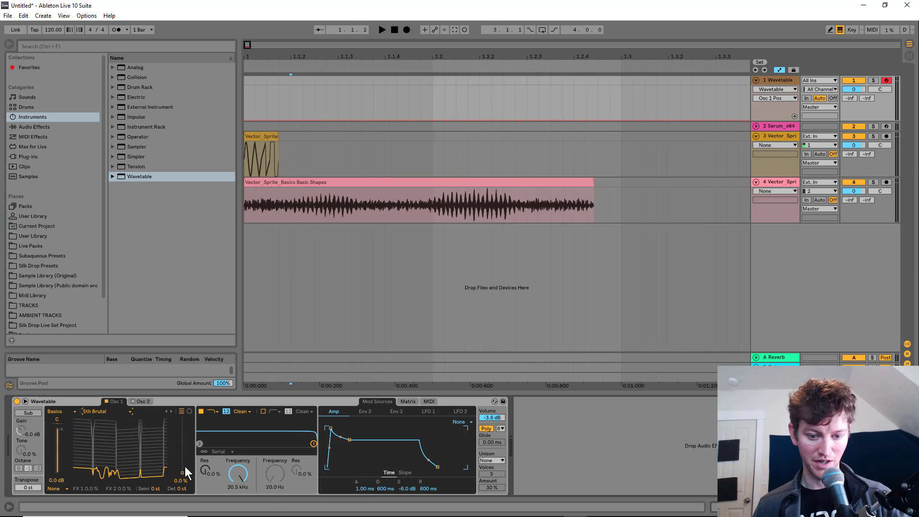
drag(183, 473, 182, 447)
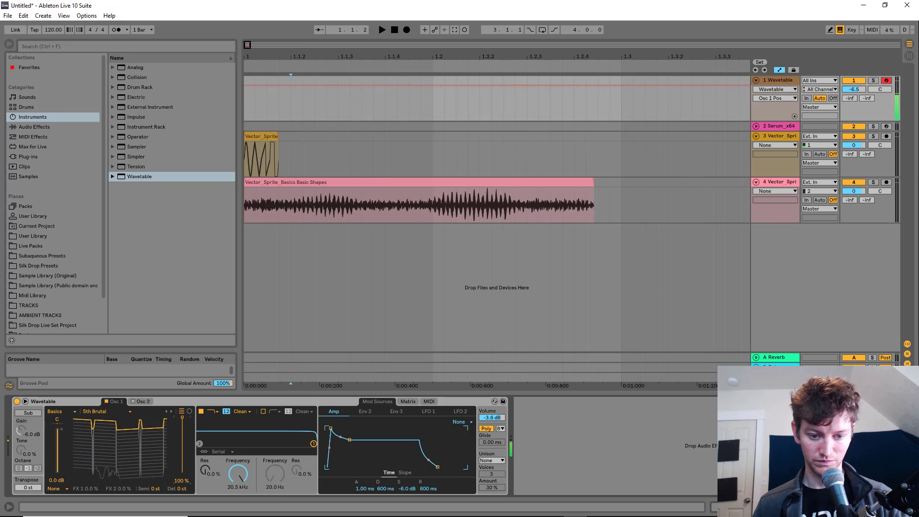
drag(182, 416, 182, 472)
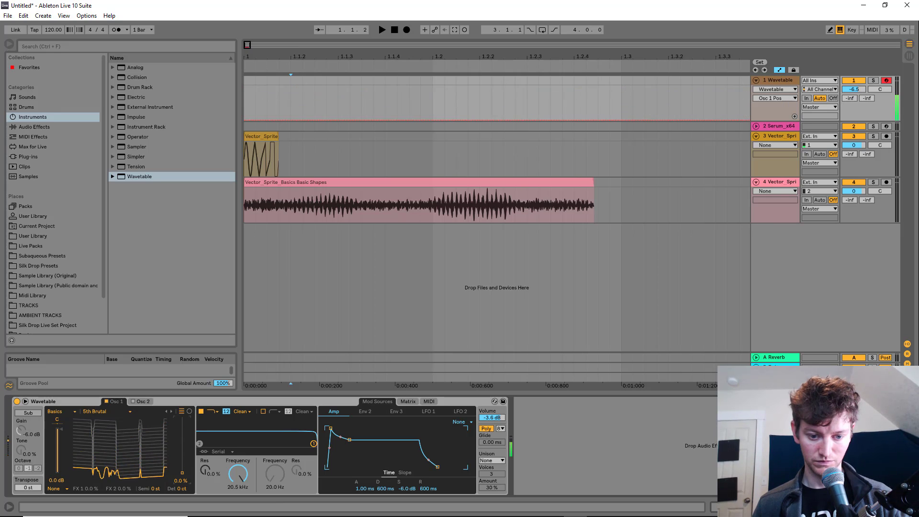